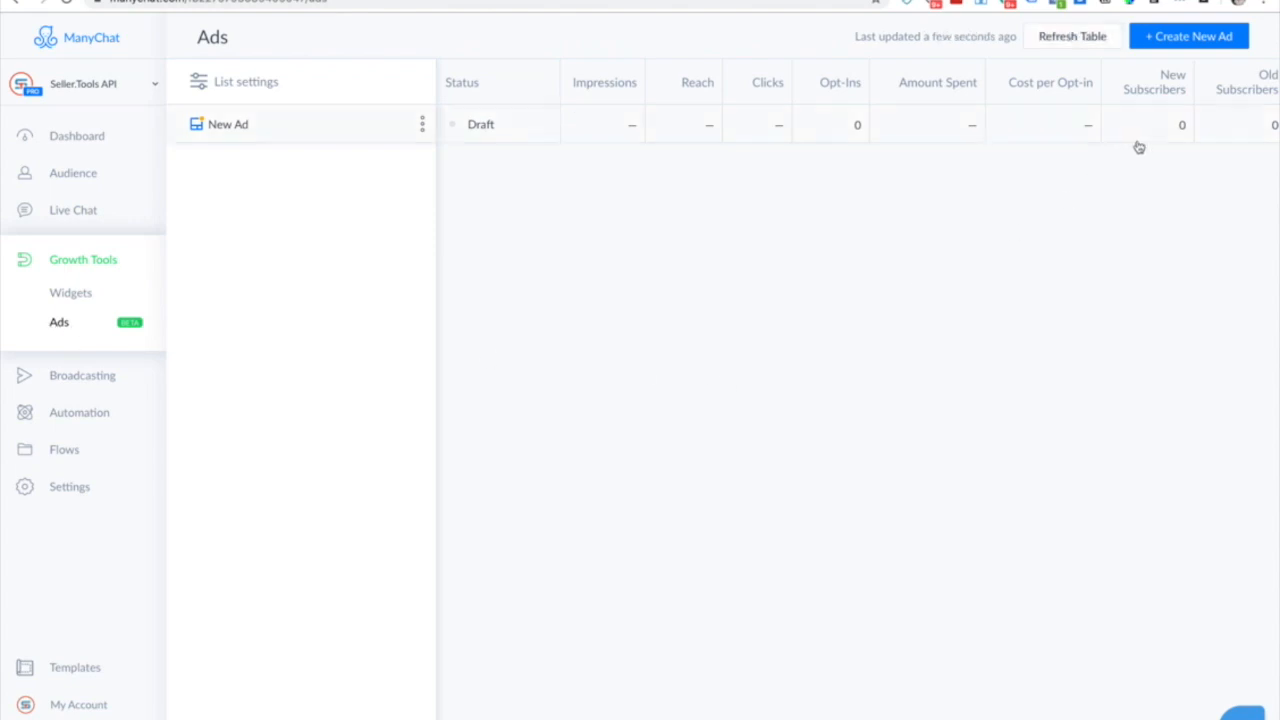
Start a new ad and select the SellerTools Automation Bot ad account.
click(1201, 40)
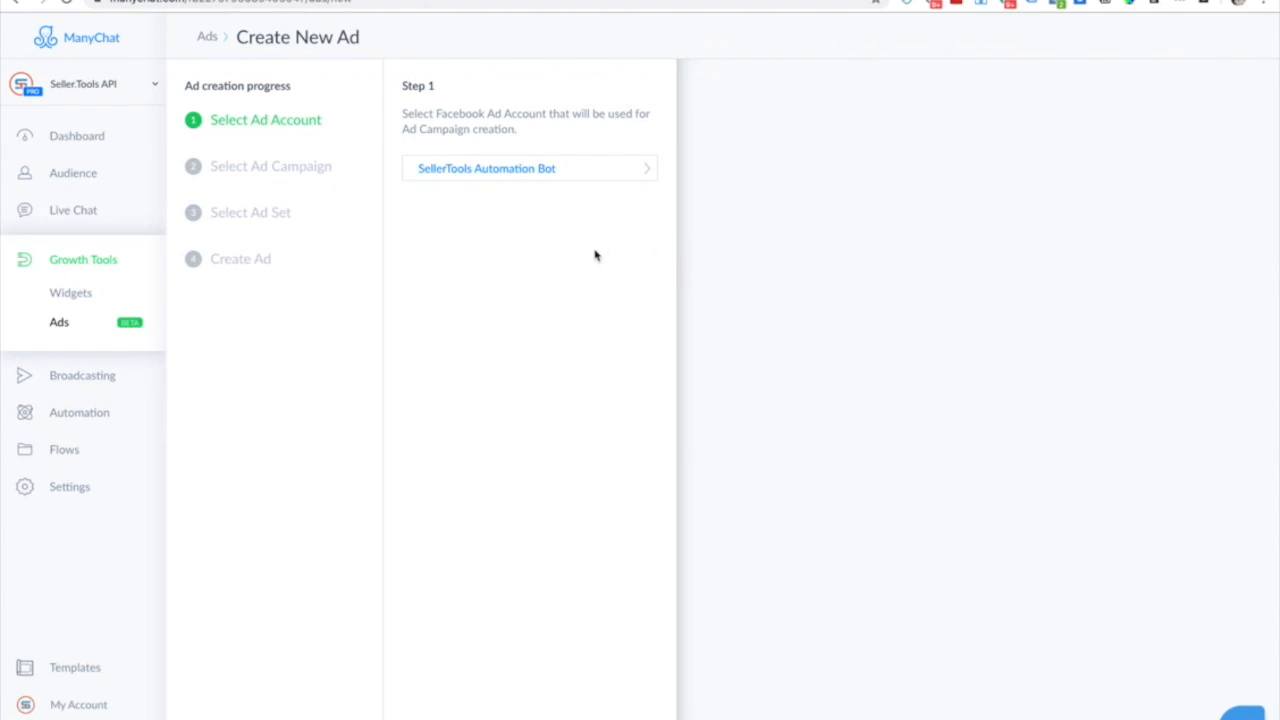
click(573, 170)
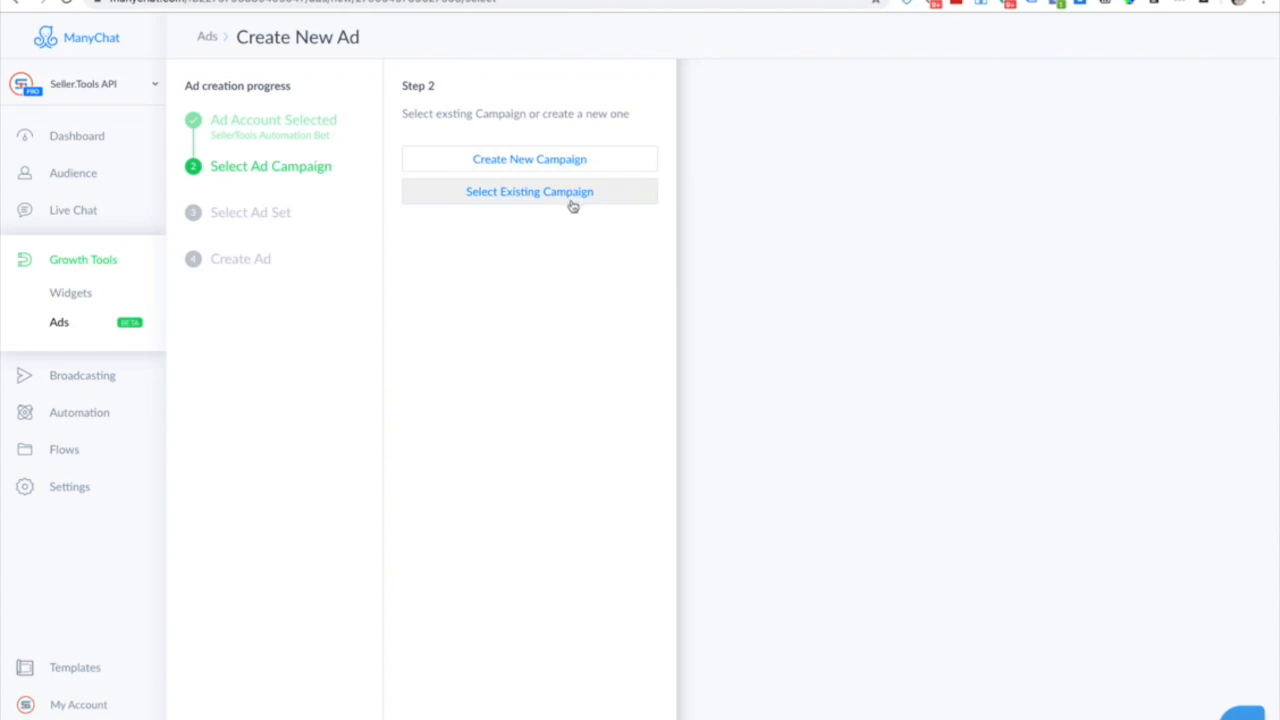
Create a Messages campaign named 'Test Campaign' and continue to ad set selection.
click(602, 160)
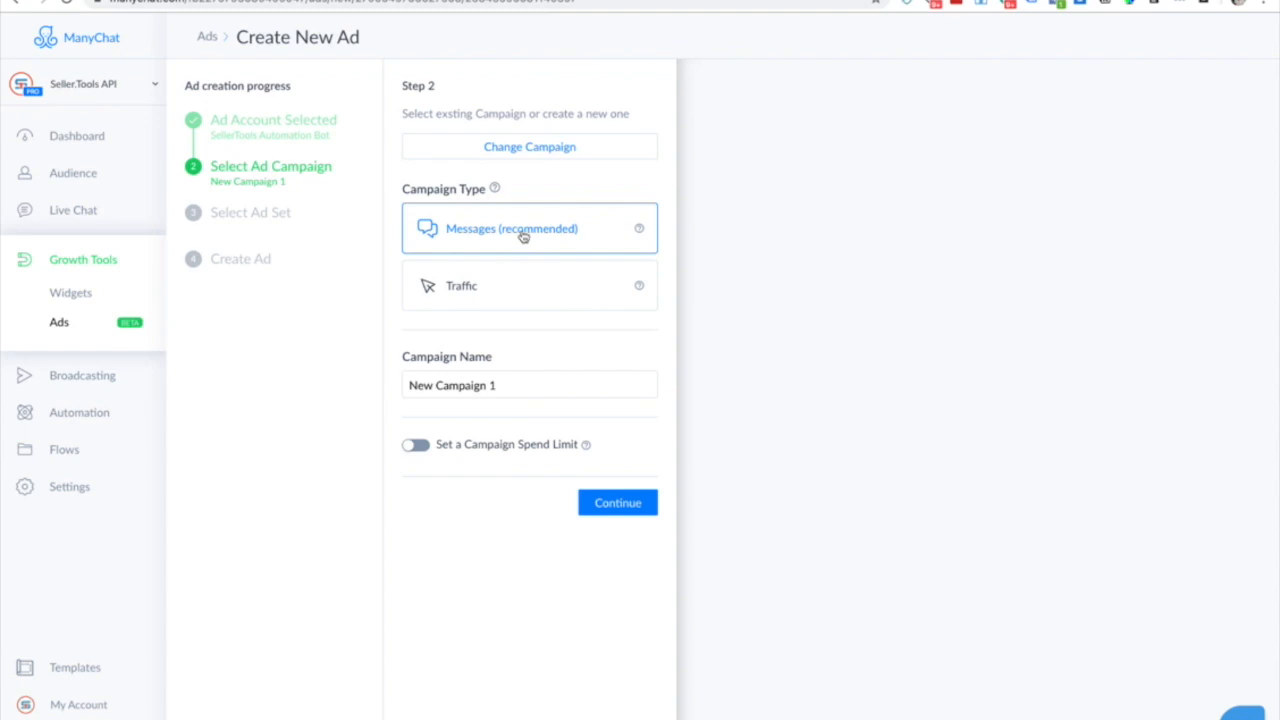
drag(517, 386, 372, 383)
text(Tes)
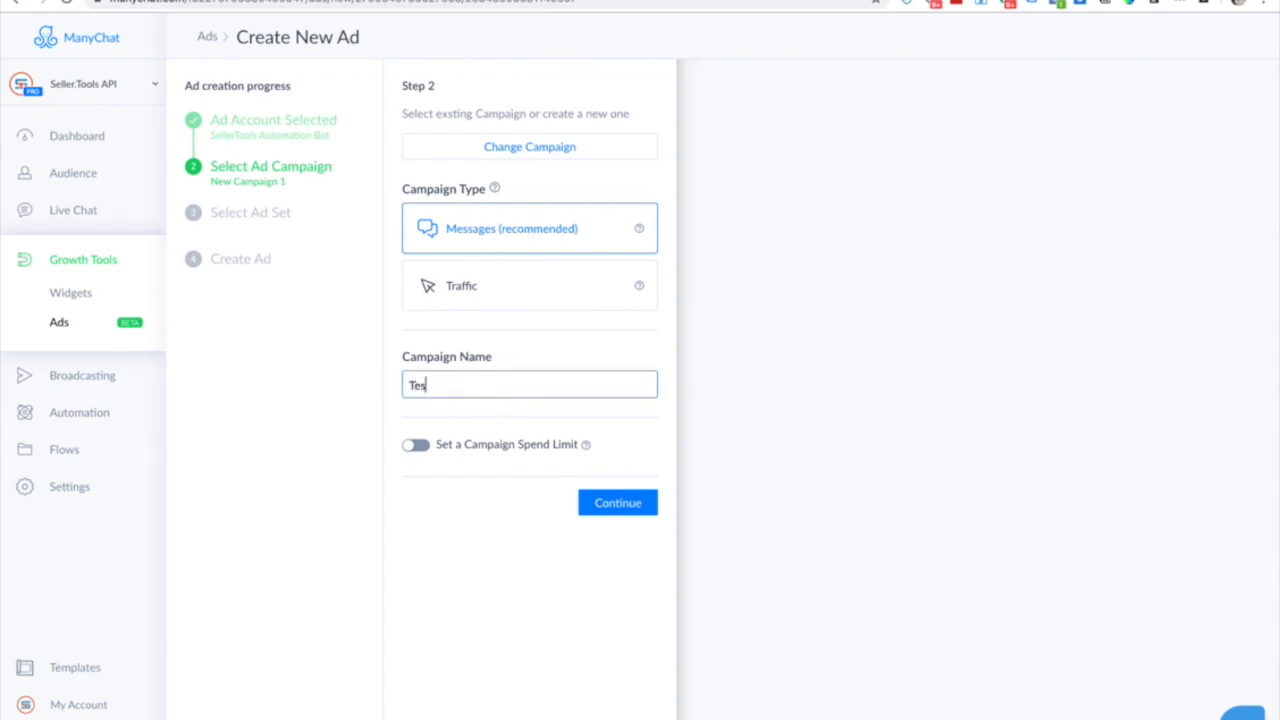
text(t Campaign)
click(636, 512)
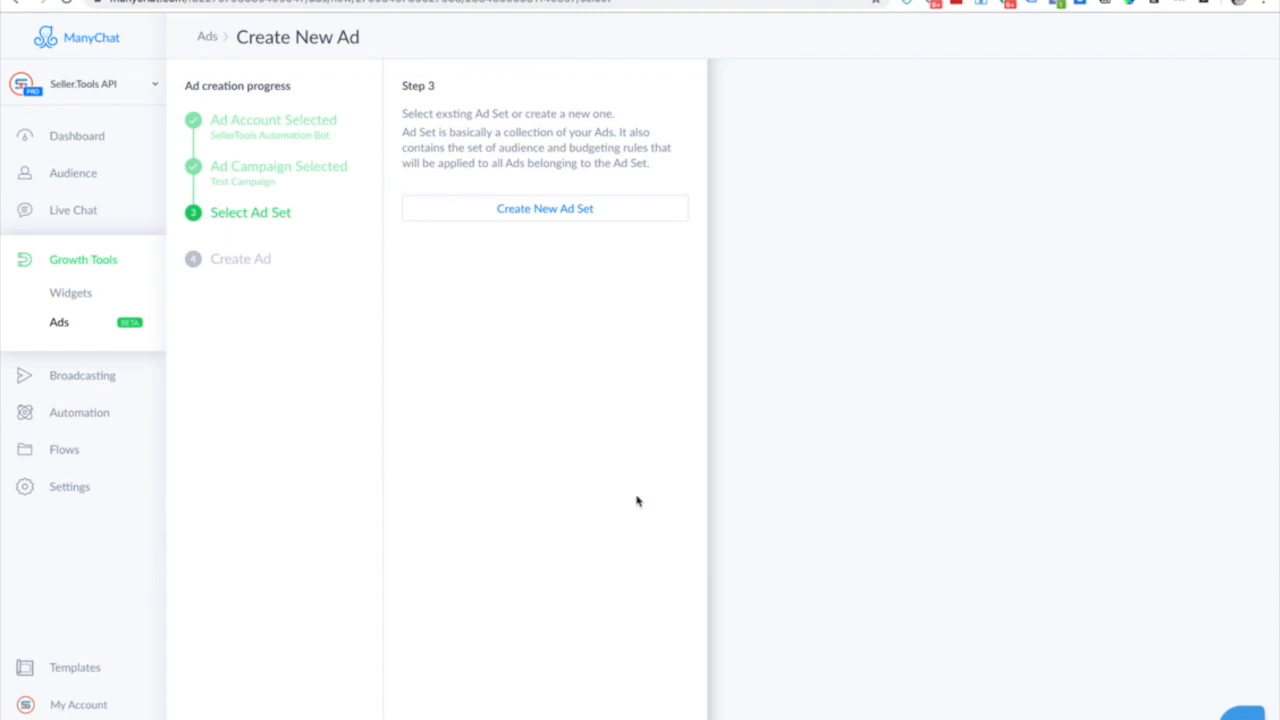
Create a new ad set and rename it 'Test Ad Set 1'.
click(583, 209)
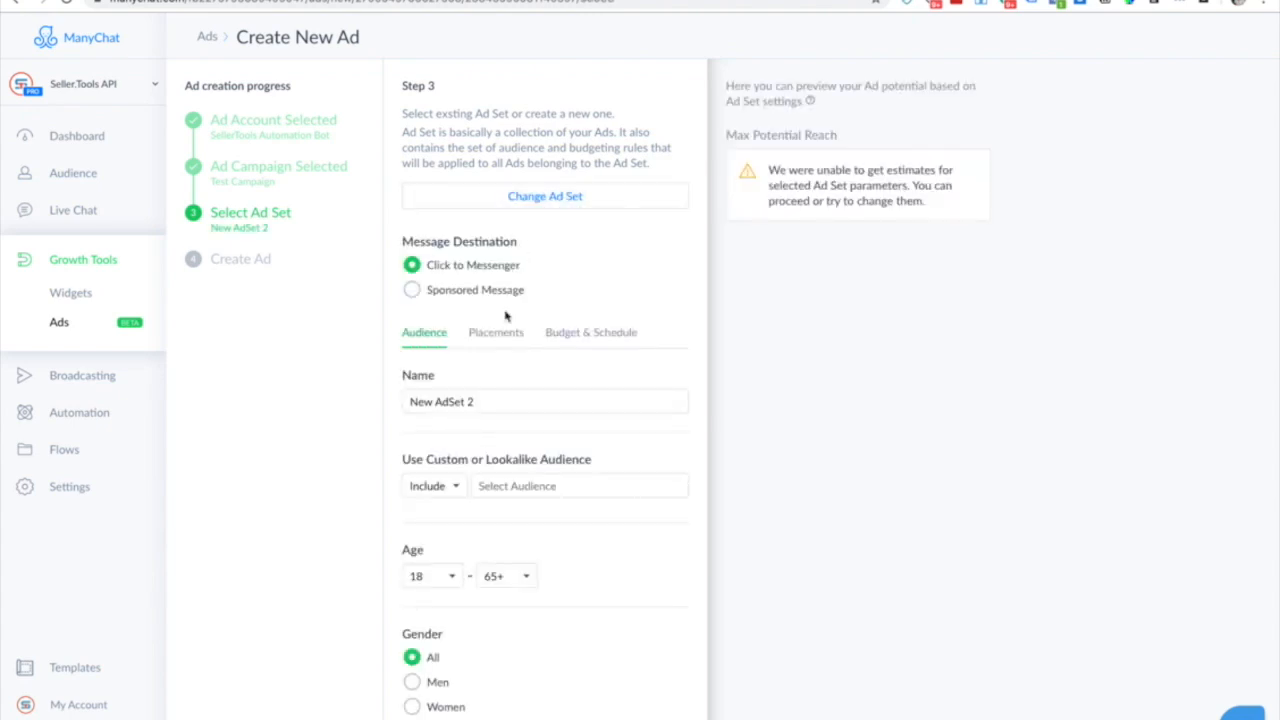
scroll(540, 338, down, 1)
scroll(540, 338, down, 1)
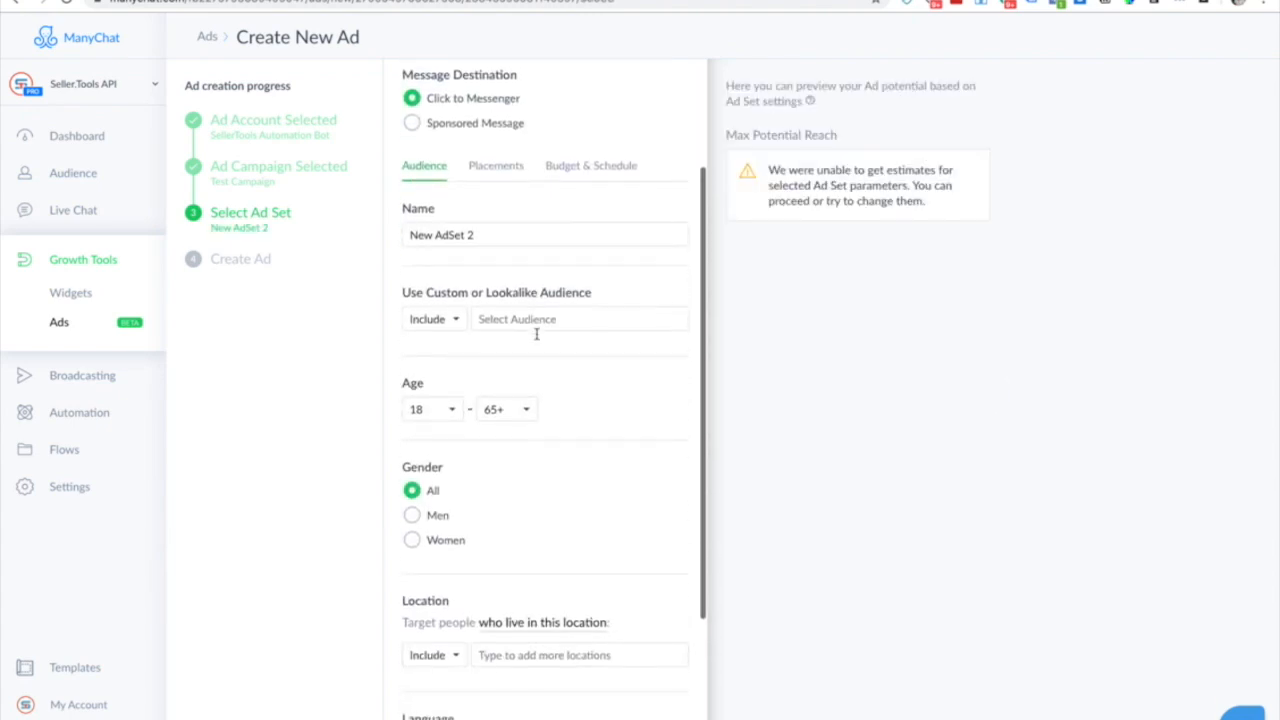
scroll(537, 334, up, 2)
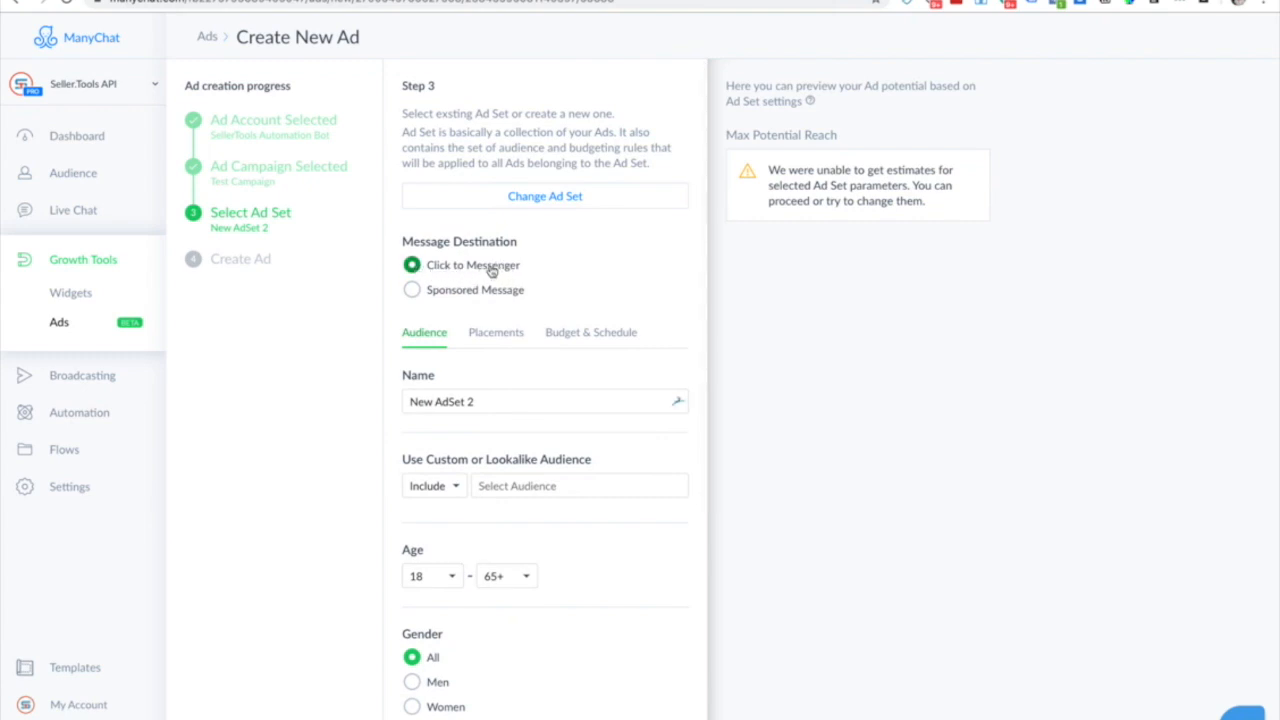
click(512, 398)
key(ctrl+a)
text(Test)
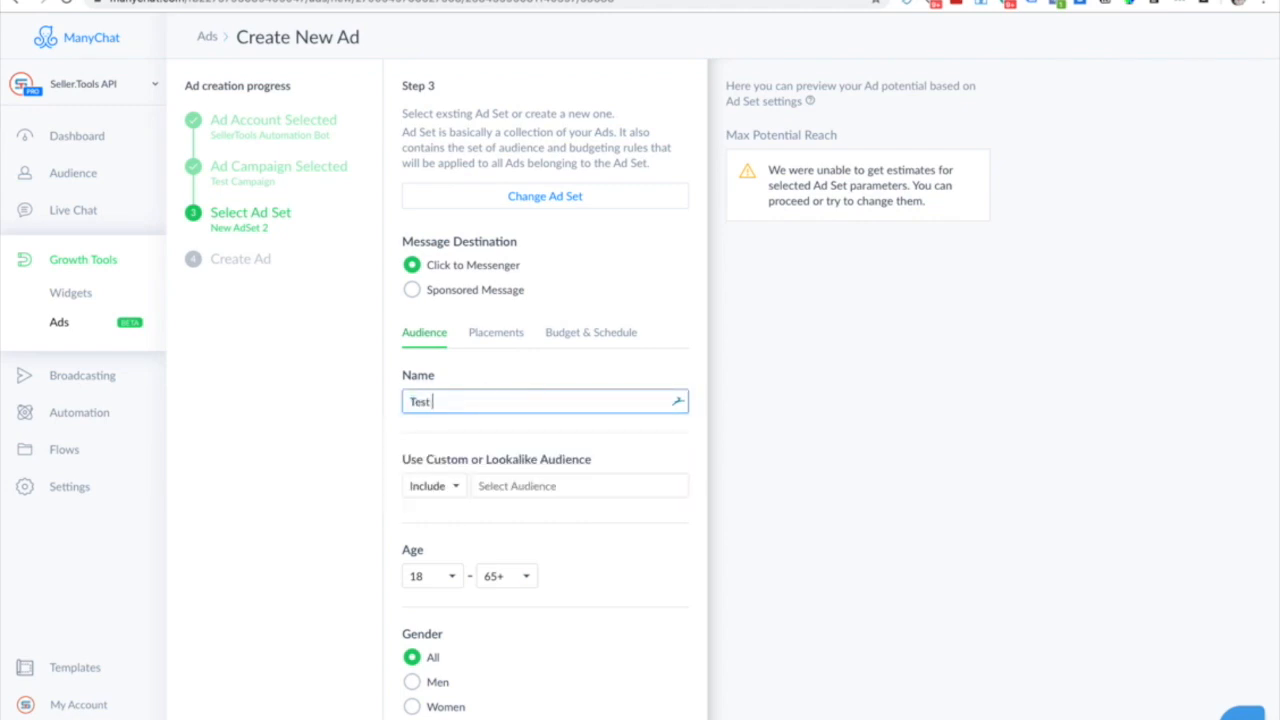
text( Ad Set 1)
click(378, 446)
Review the audience options, keeping custom audiences set to Include.
scroll(590, 658, down, 3)
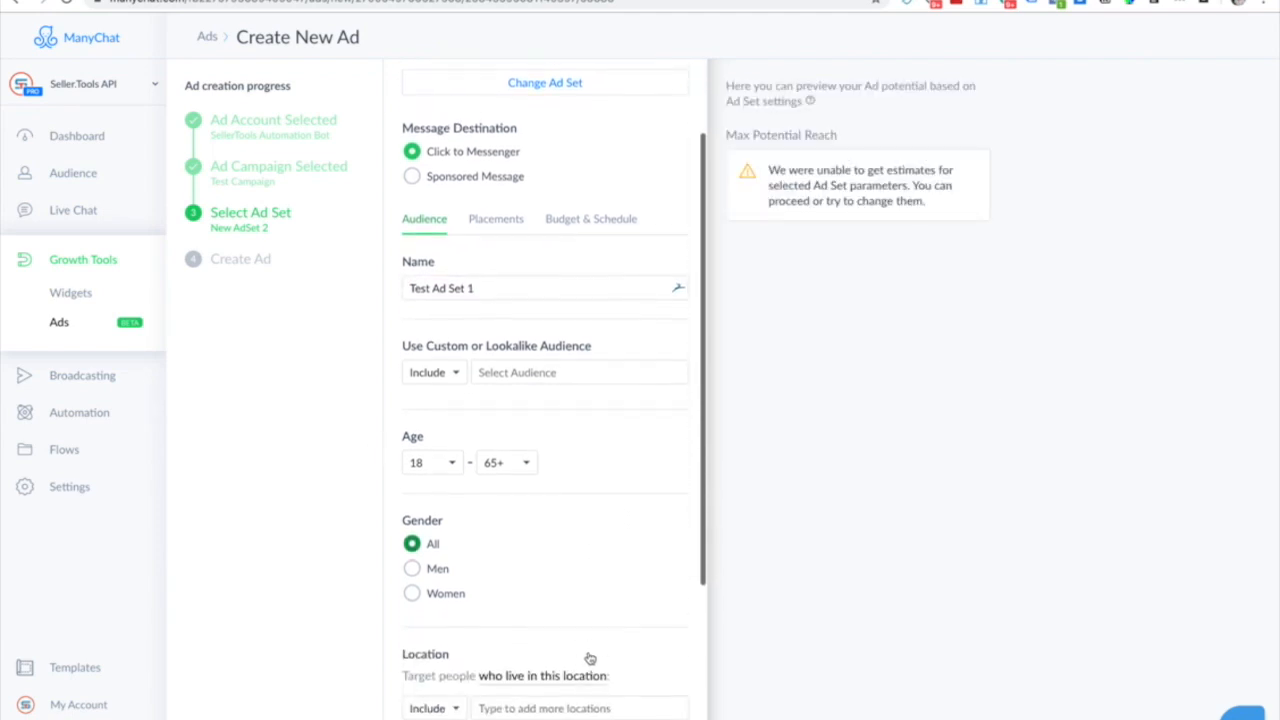
scroll(586, 675, down, 4)
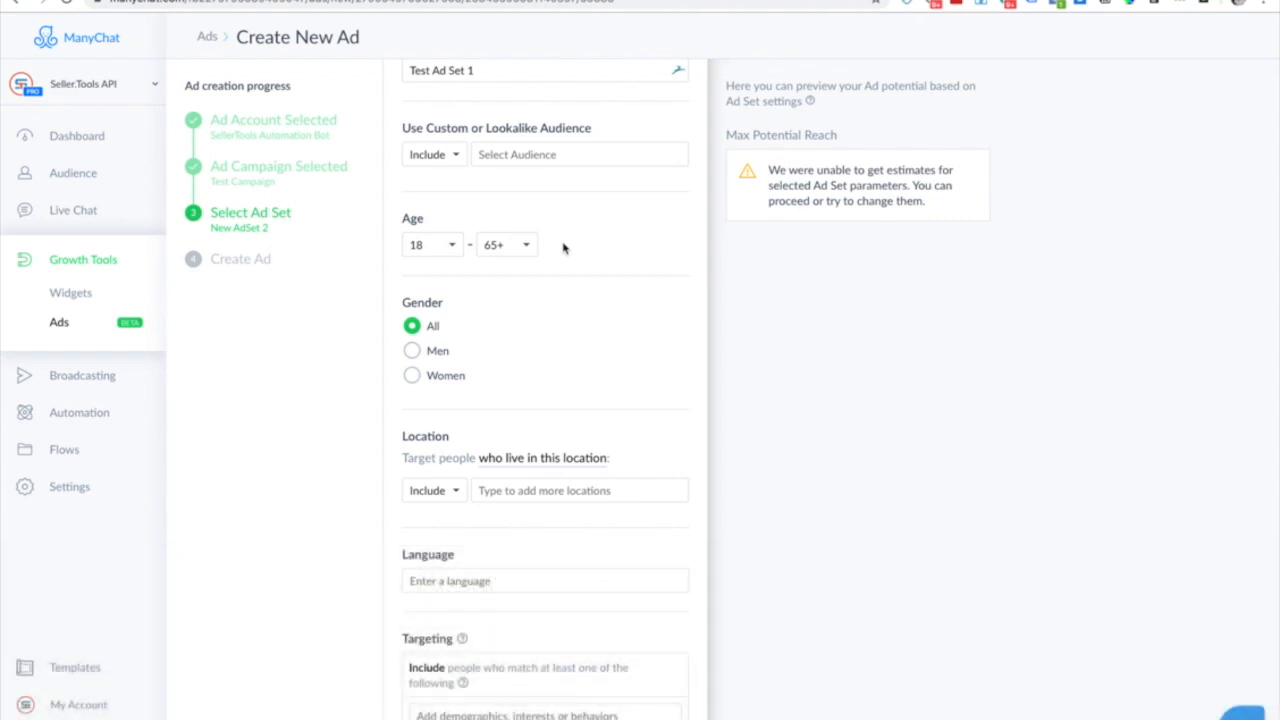
click(430, 154)
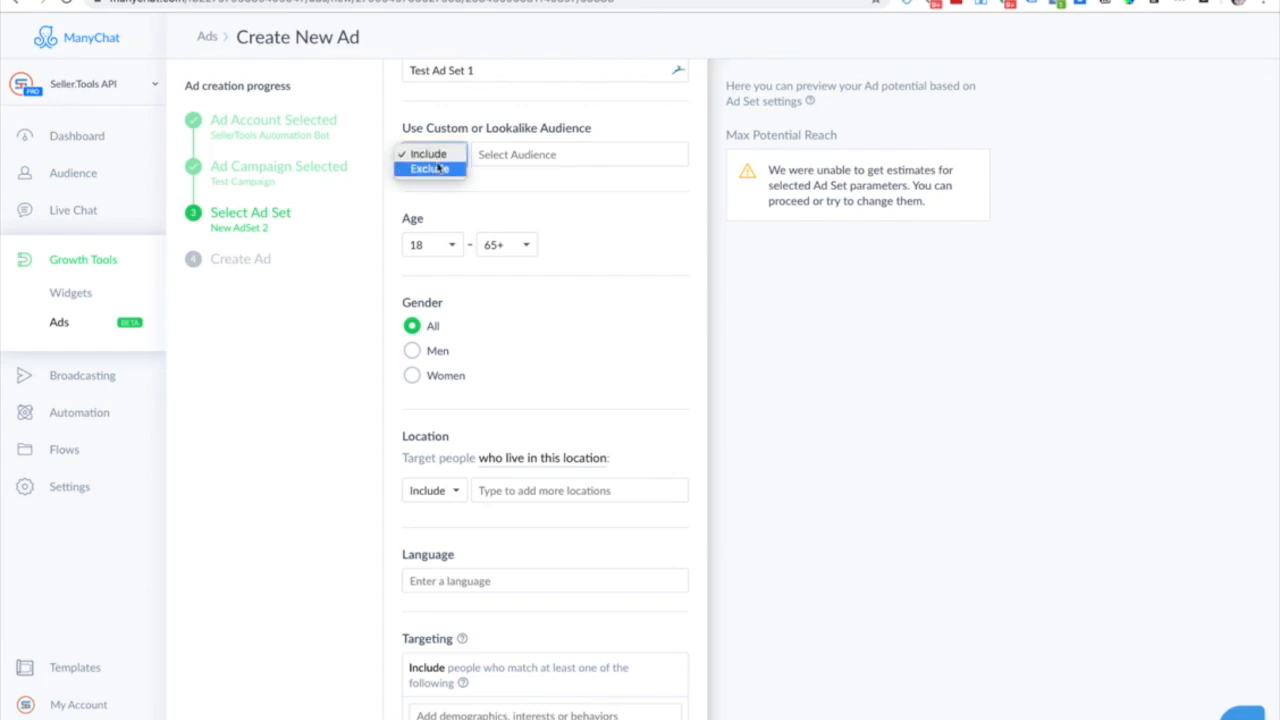
click(589, 199)
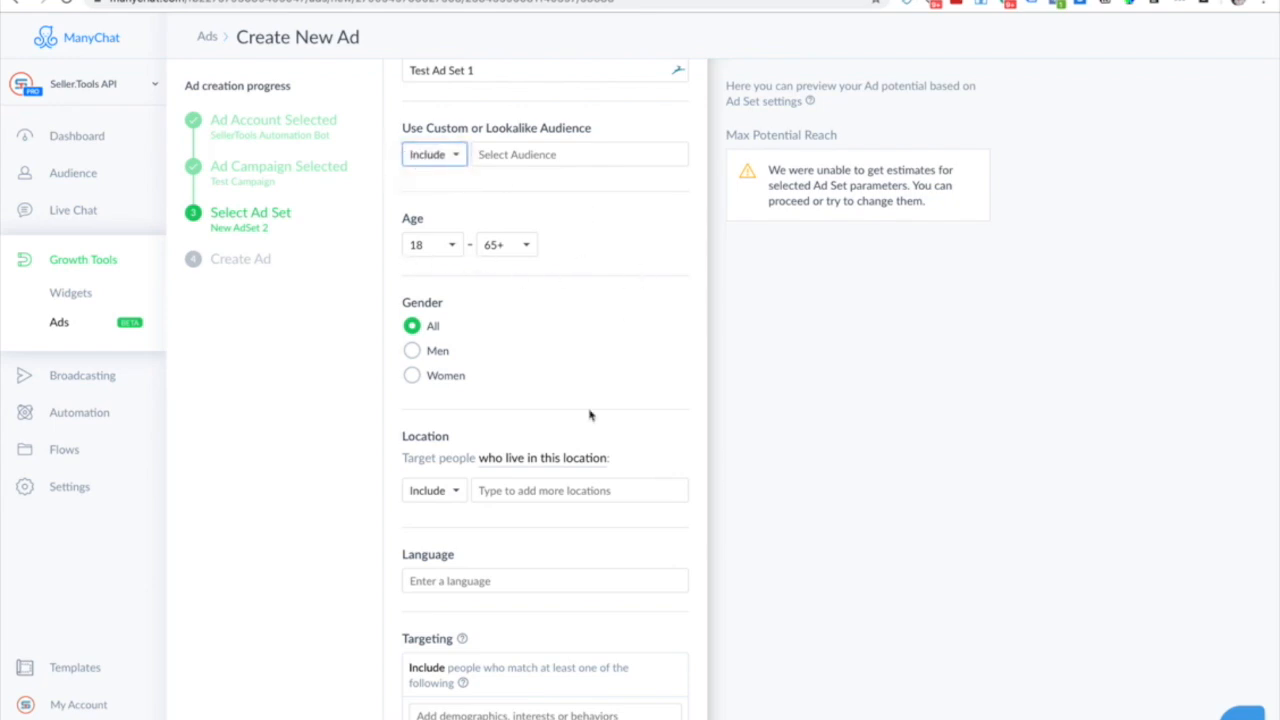
scroll(591, 418, down, 1)
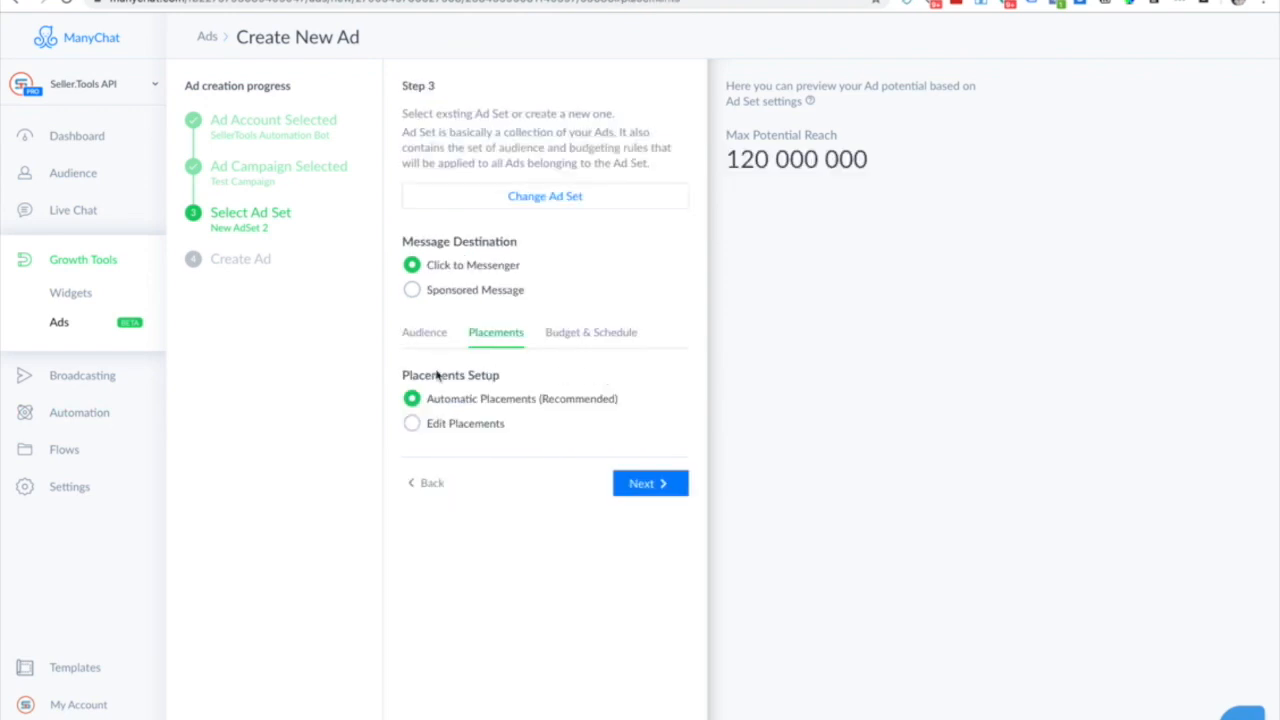
Revert from manual placements to Automatic Placements (Recommended) and proceed to Budget & Schedule.
click(480, 428)
scroll(510, 640, down, 2)
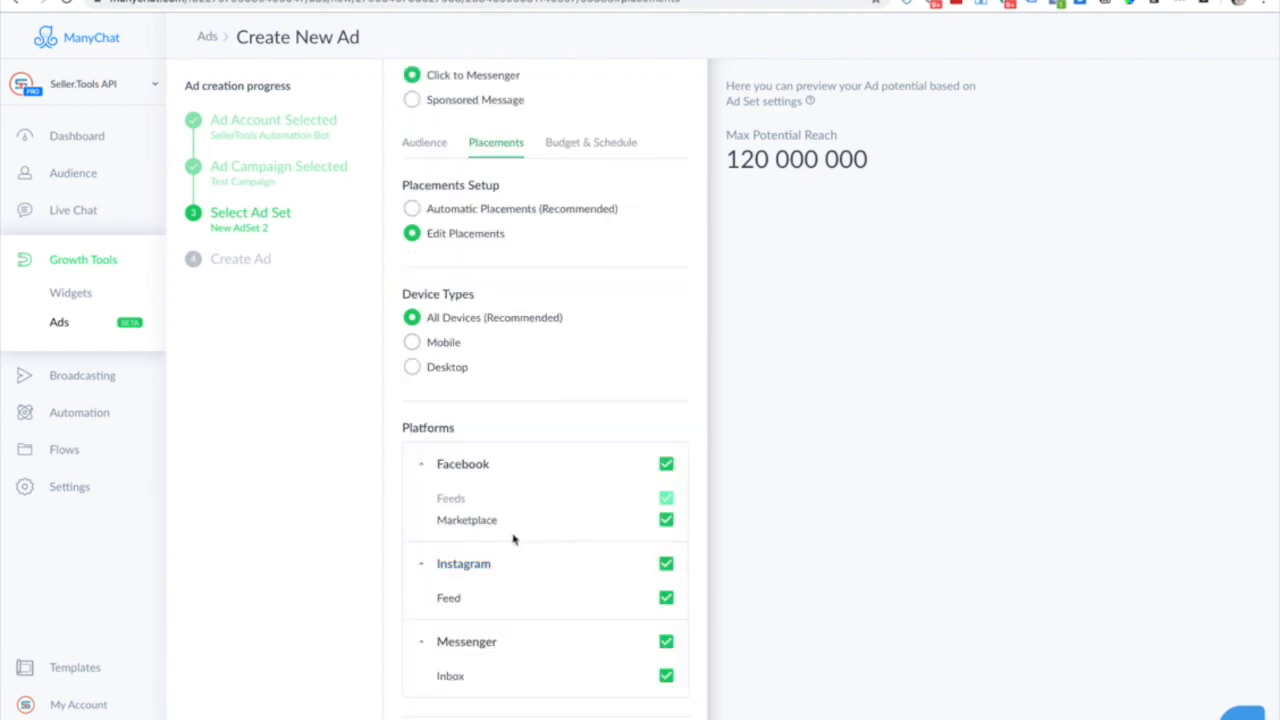
scroll(517, 520, up, 1)
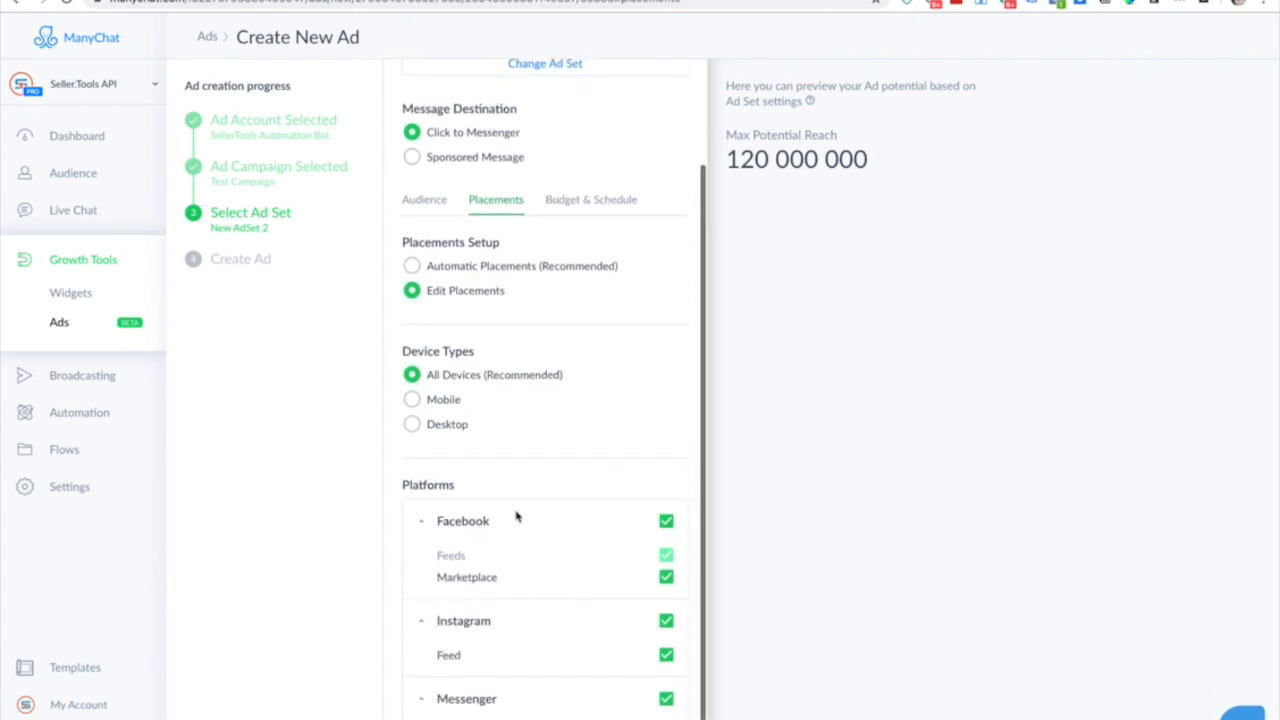
scroll(517, 517, down, 1)
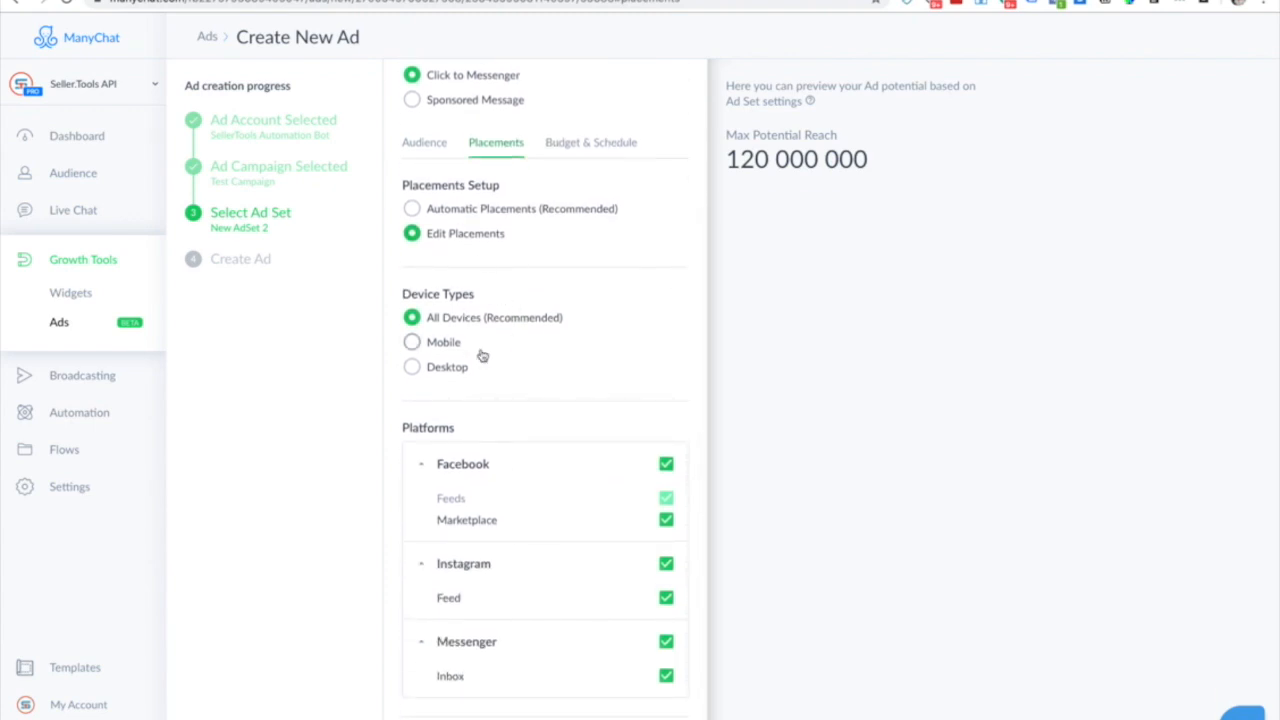
click(512, 210)
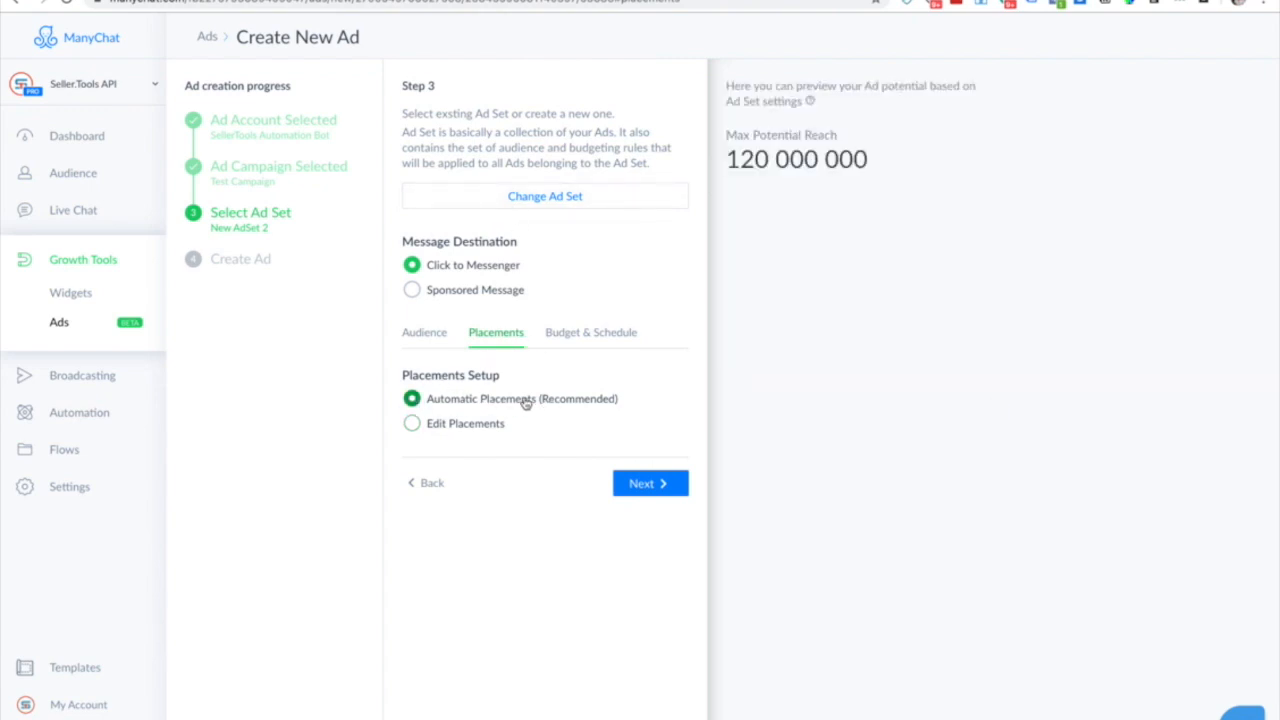
click(640, 480)
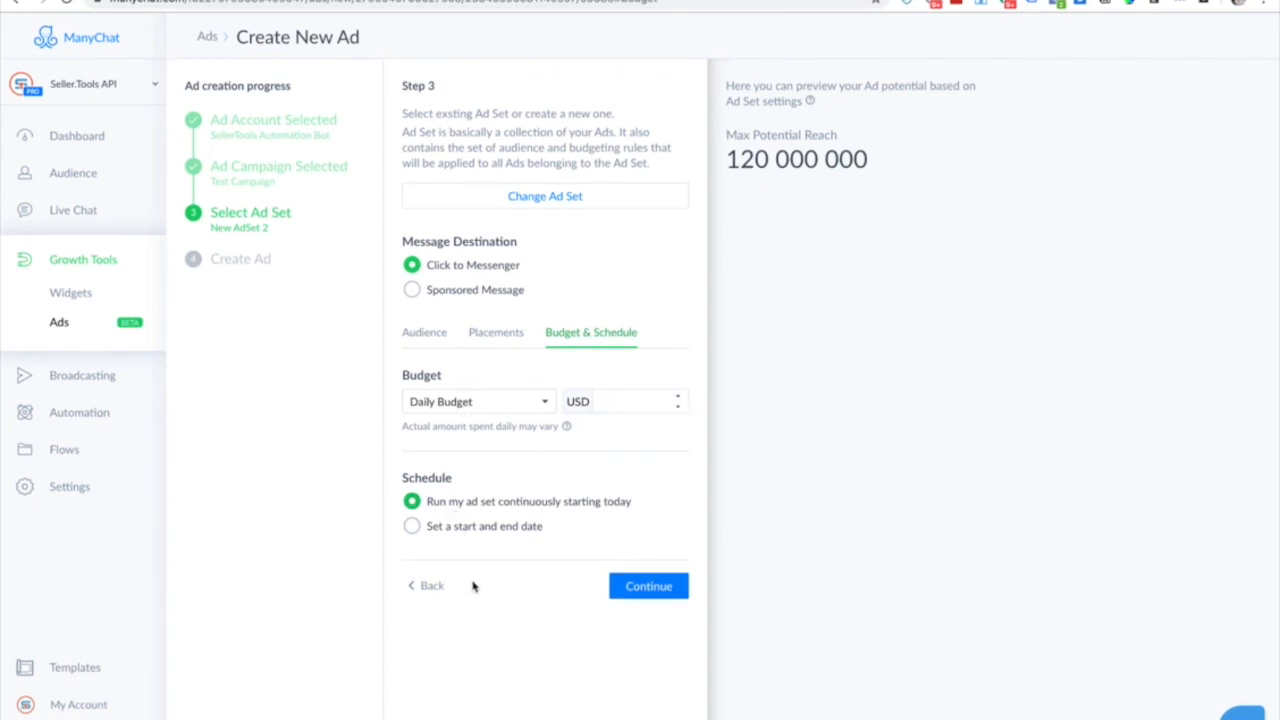
Set the daily budget to 1.00 USD and continue to ad design.
click(632, 403)
text(1.00)
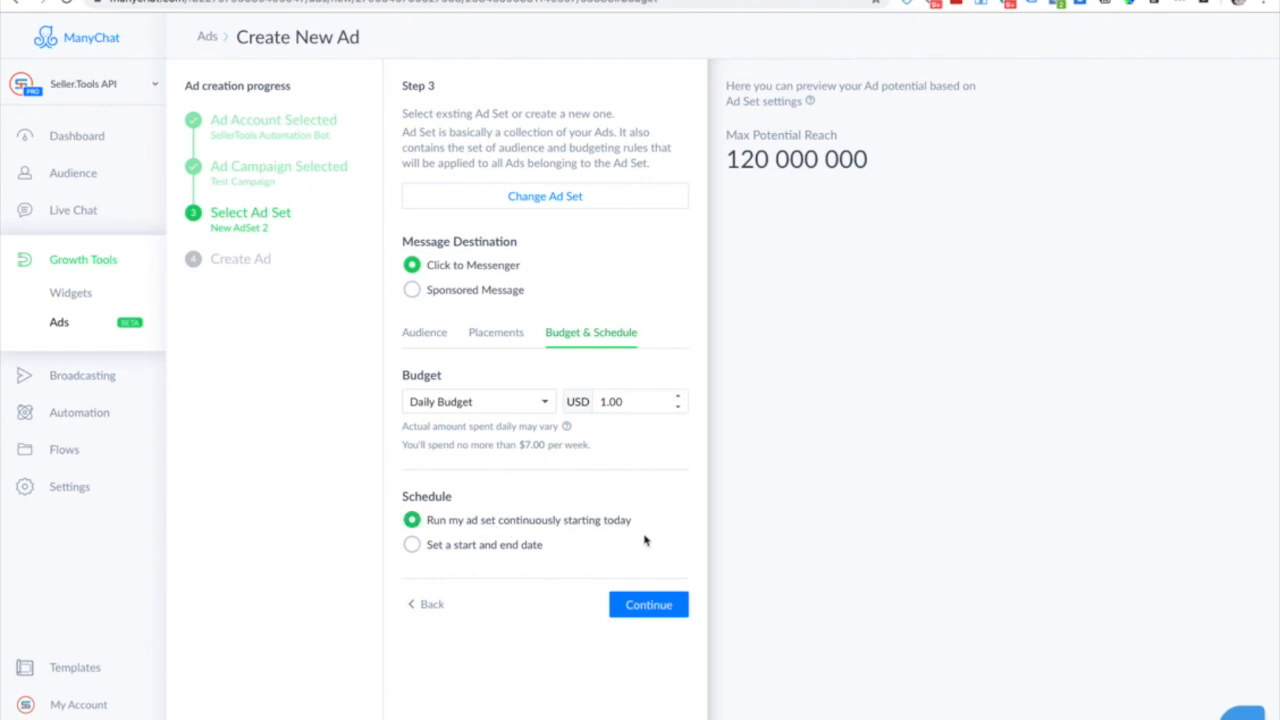
click(649, 605)
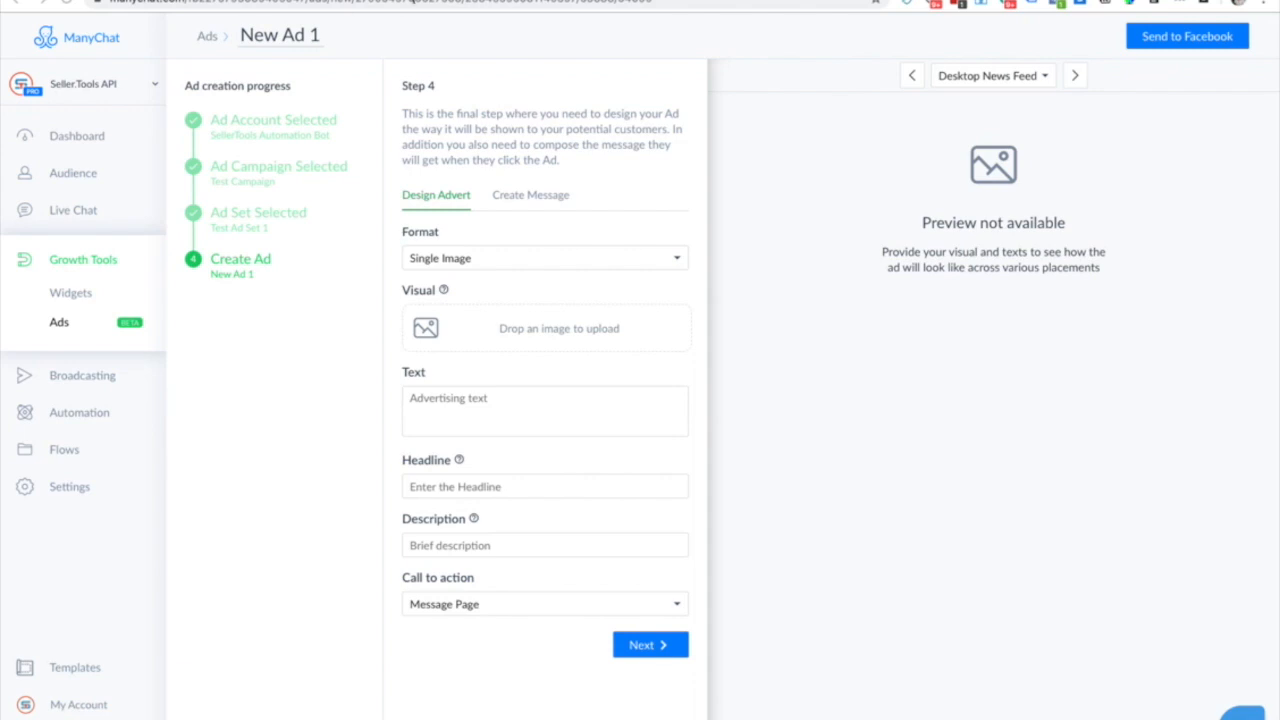
Screenshot the sleep mask photos from the Amazon product page and return to ManyChat.
click(450, 1)
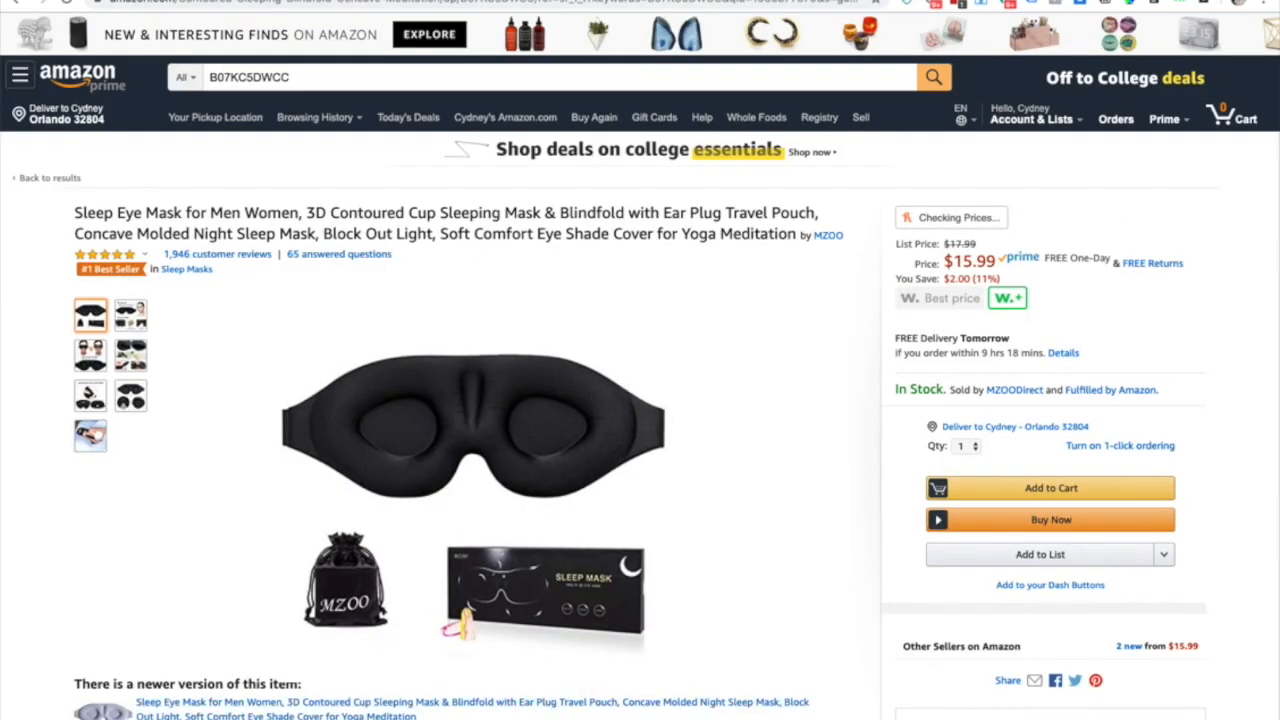
key(super+shift+4)
drag(254, 291, 726, 680)
key(ctrl+Tab)
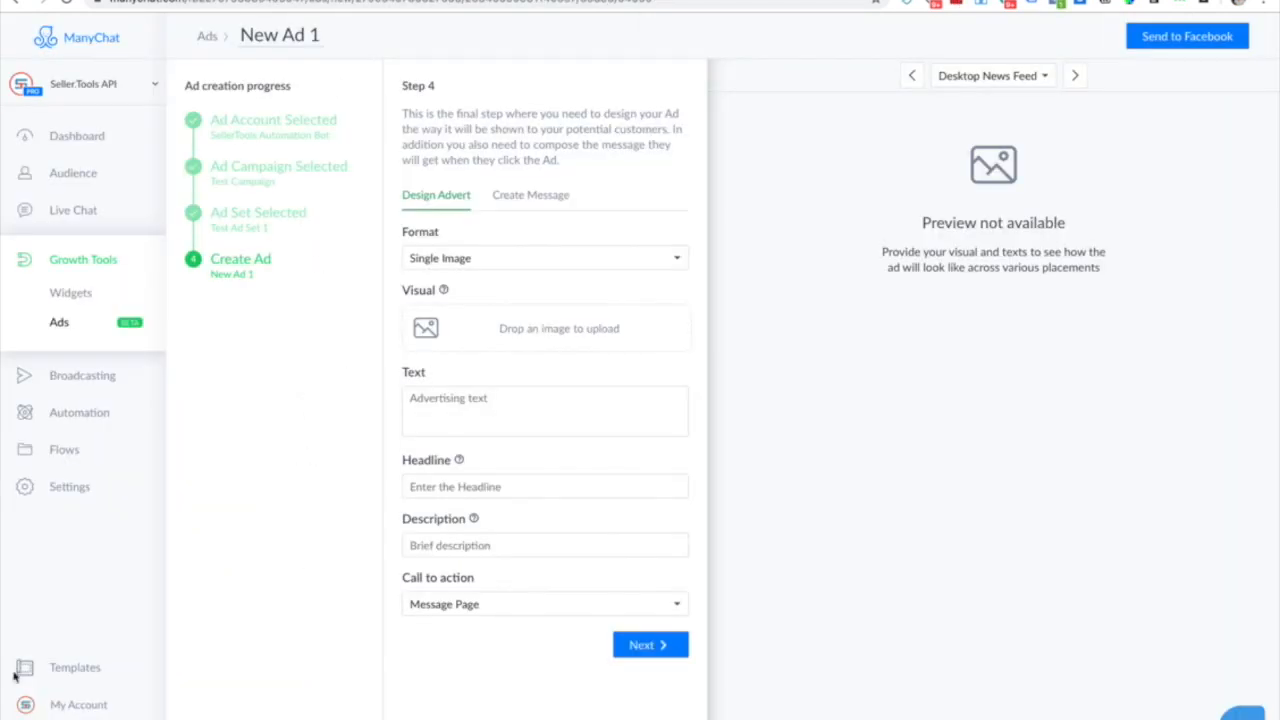
Upload the sleep mask screenshot as the ad image and paste the rebate ad text.
drag(1240, 700, 529, 340)
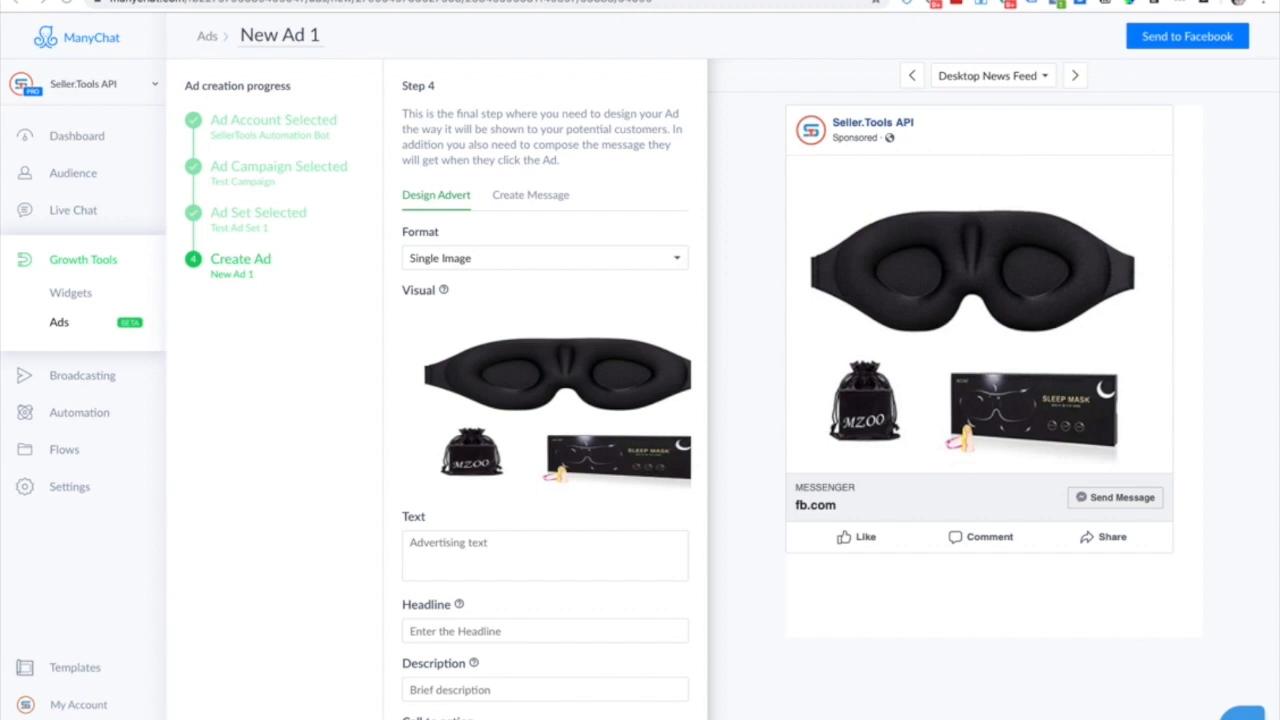
scroll(458, 588, down, 1)
click(466, 480)
text(Get a 100% rebate just for trying out our sleep mask!)
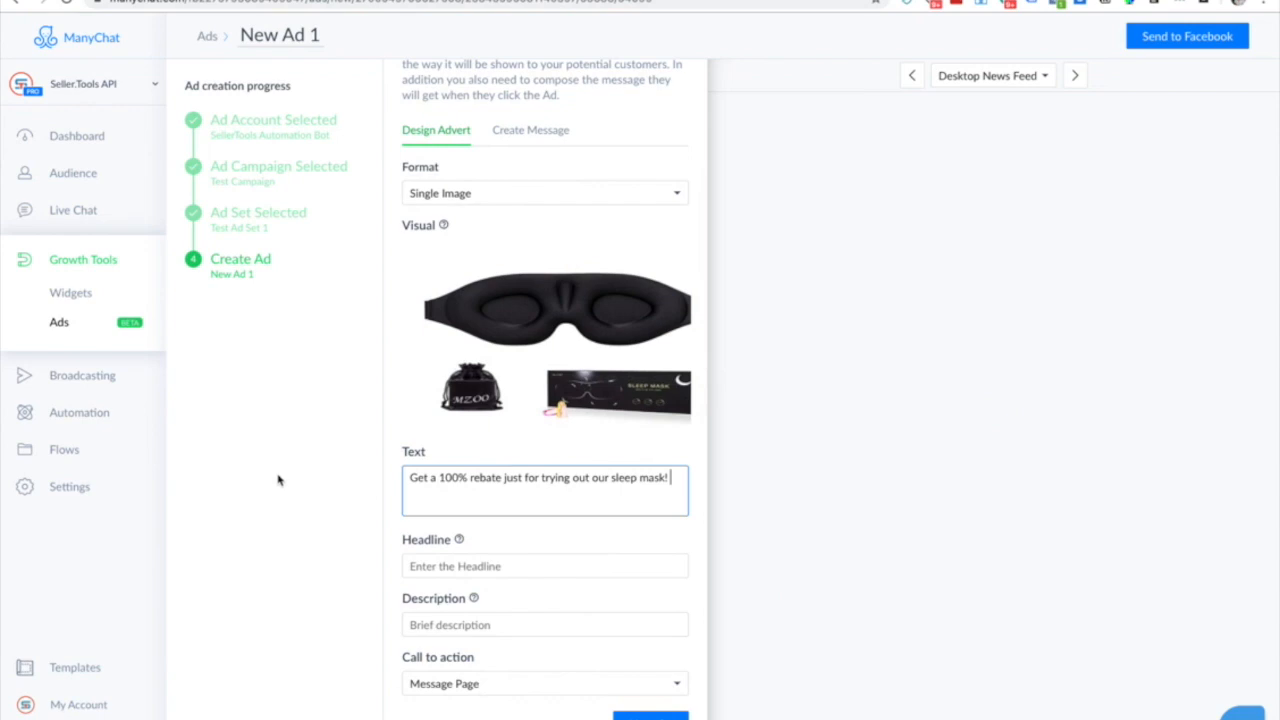
drag(439, 478, 501, 480)
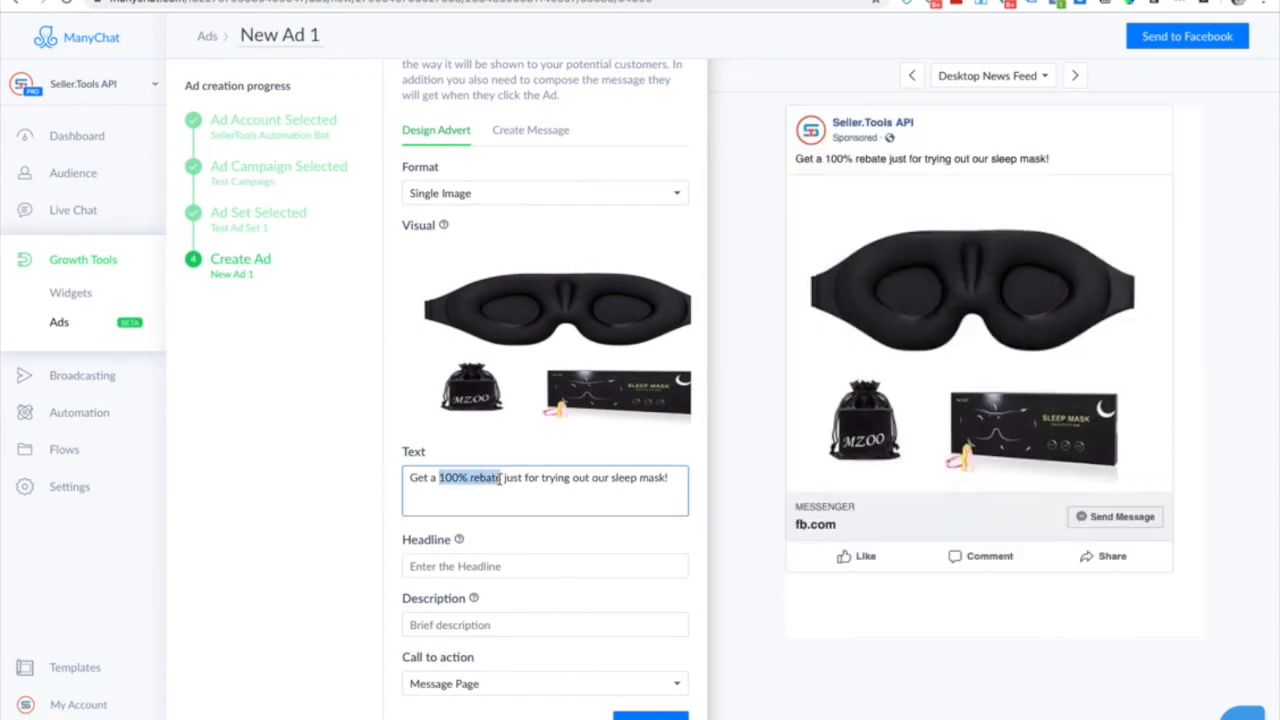
click(492, 480)
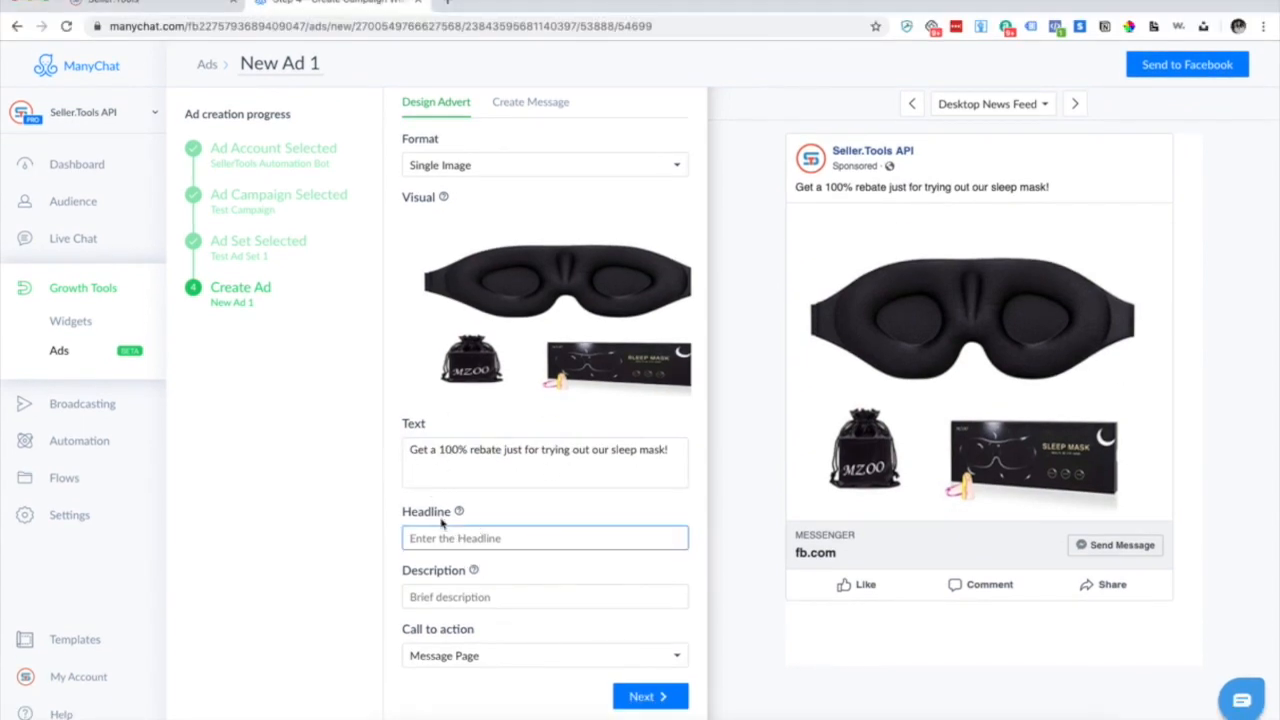
Enter the headline 'Click to get access!' and type 'Sample' into the description.
scroll(459, 588, up, 1)
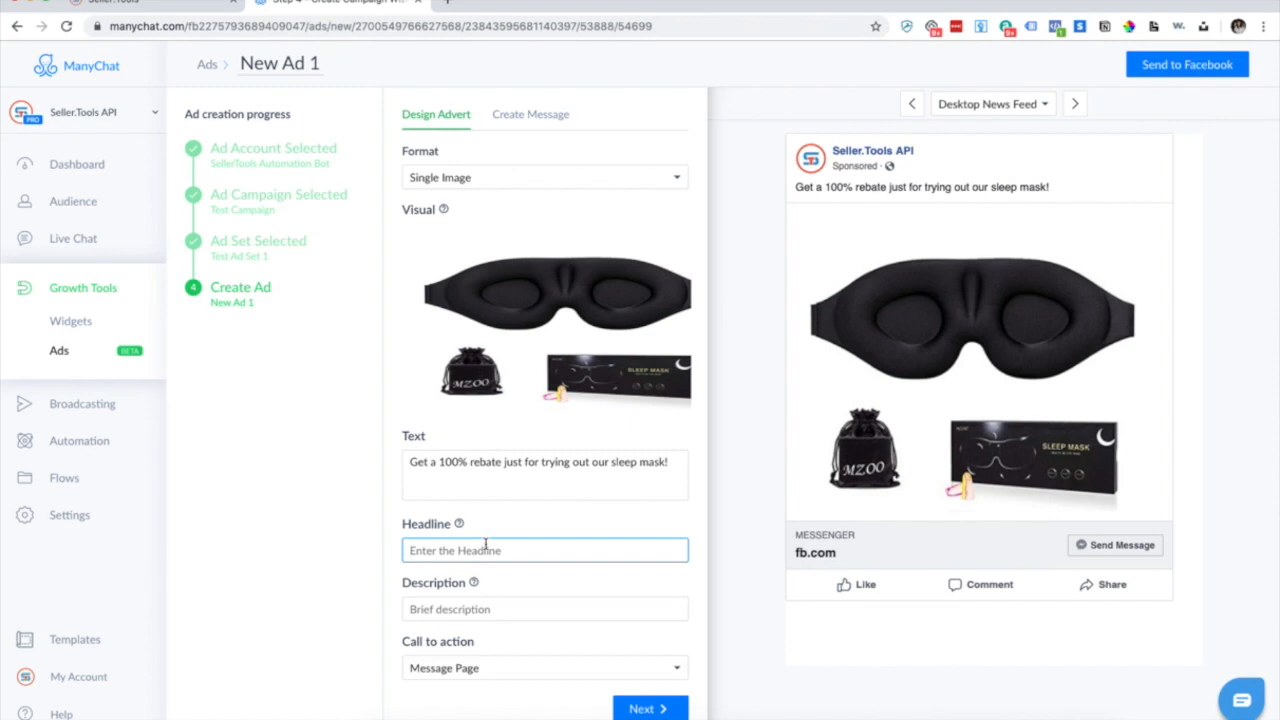
text(Click to get access)
text(!)
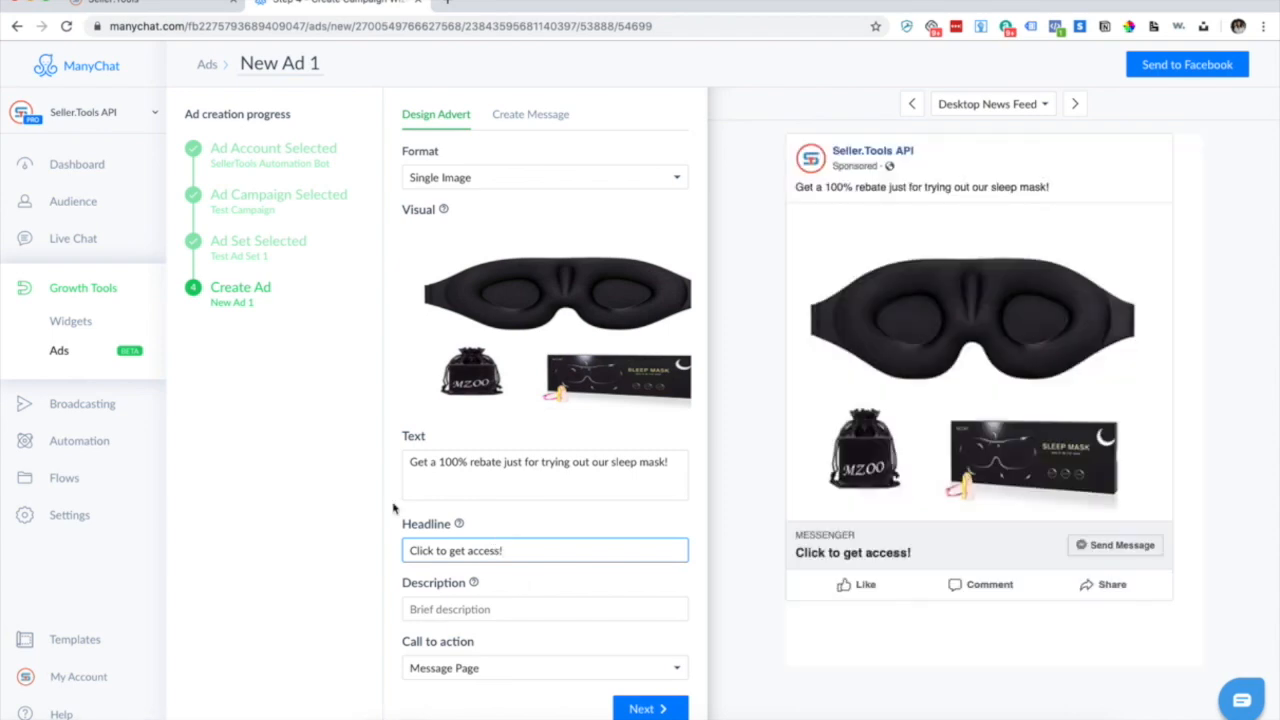
click(455, 609)
text(Sample)
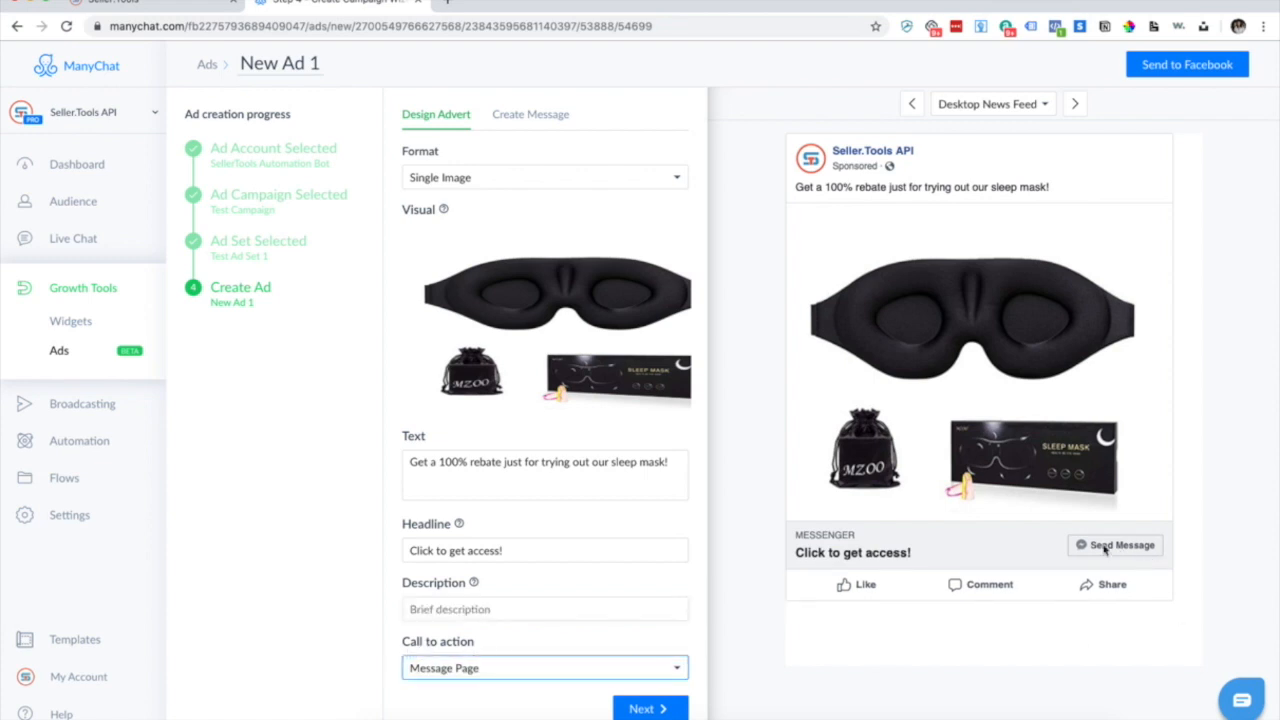
Change the call to action to Shop Now and proceed to the opening message.
click(510, 678)
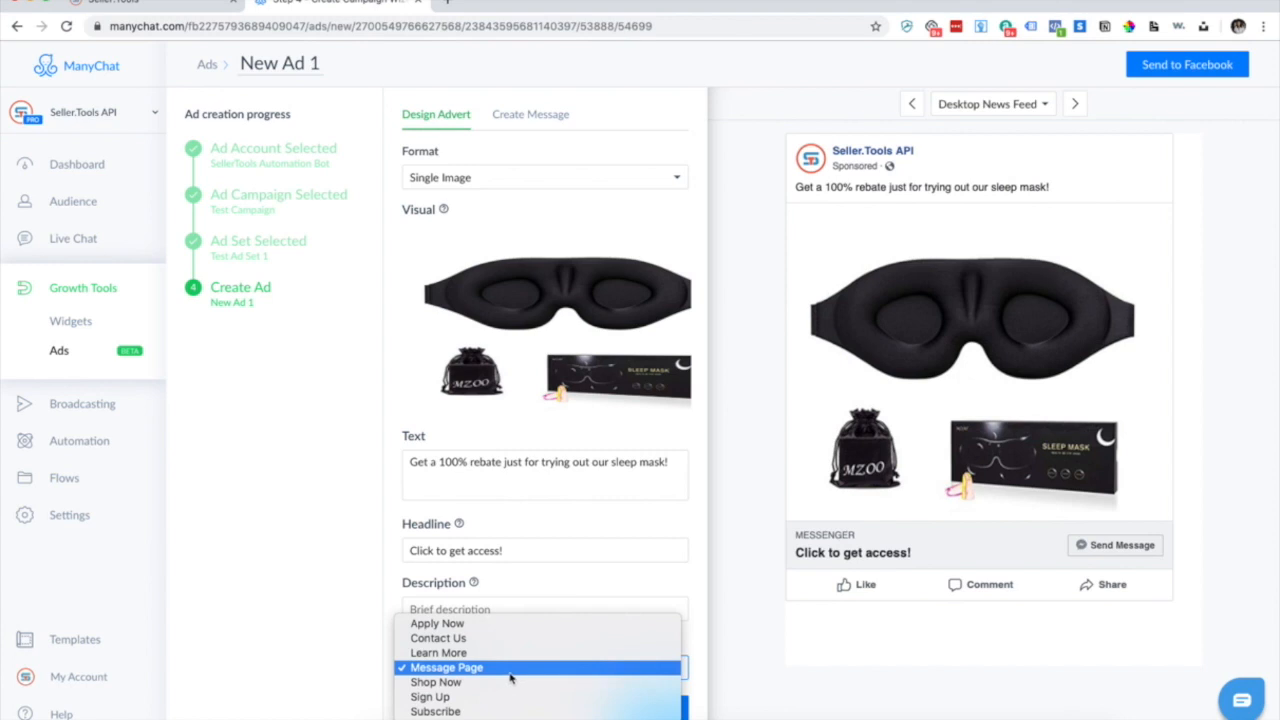
click(473, 682)
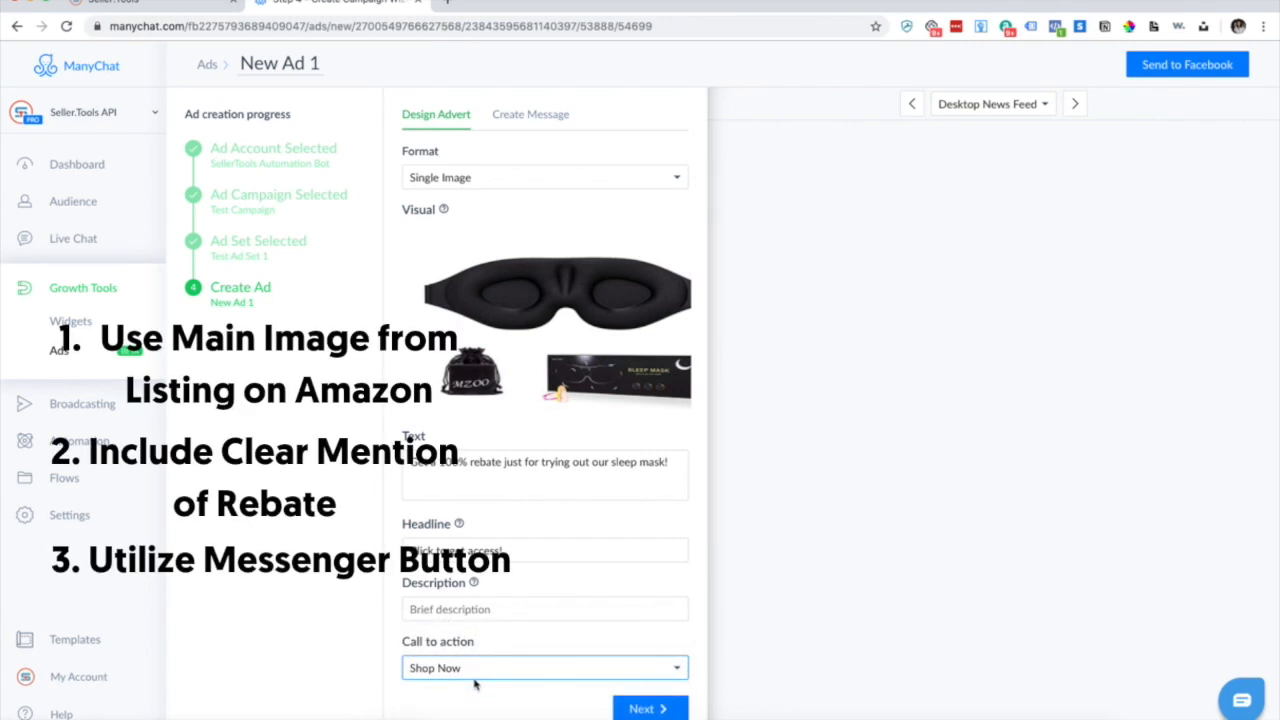
click(498, 670)
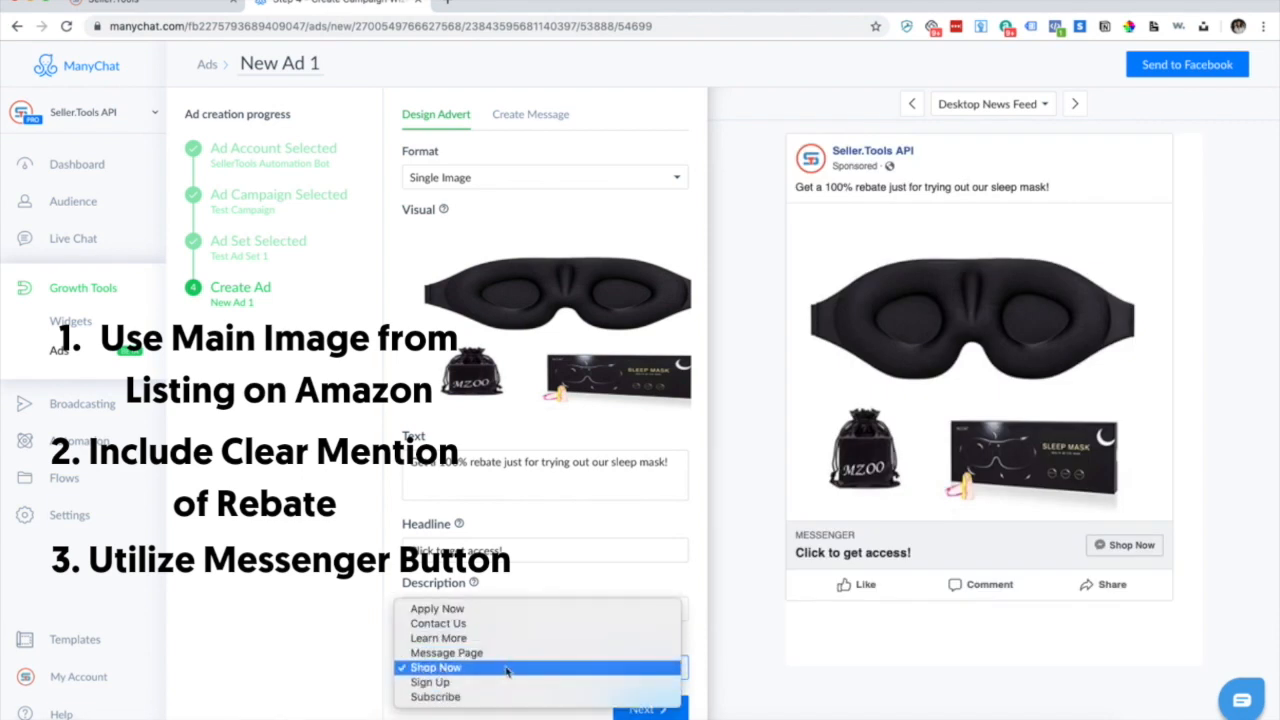
click(693, 685)
click(684, 711)
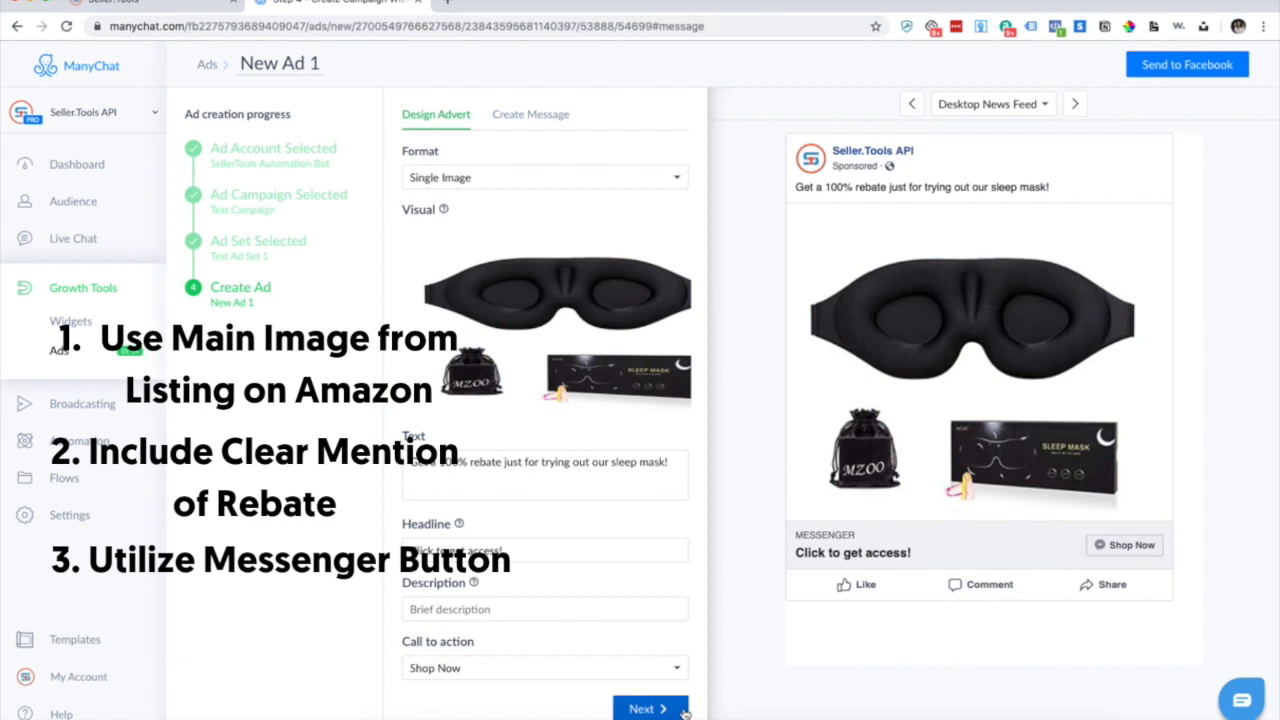
Paste 'Do you want to get a 100% rebate for trying out our sleep mask?' and add an image block.
click(596, 279)
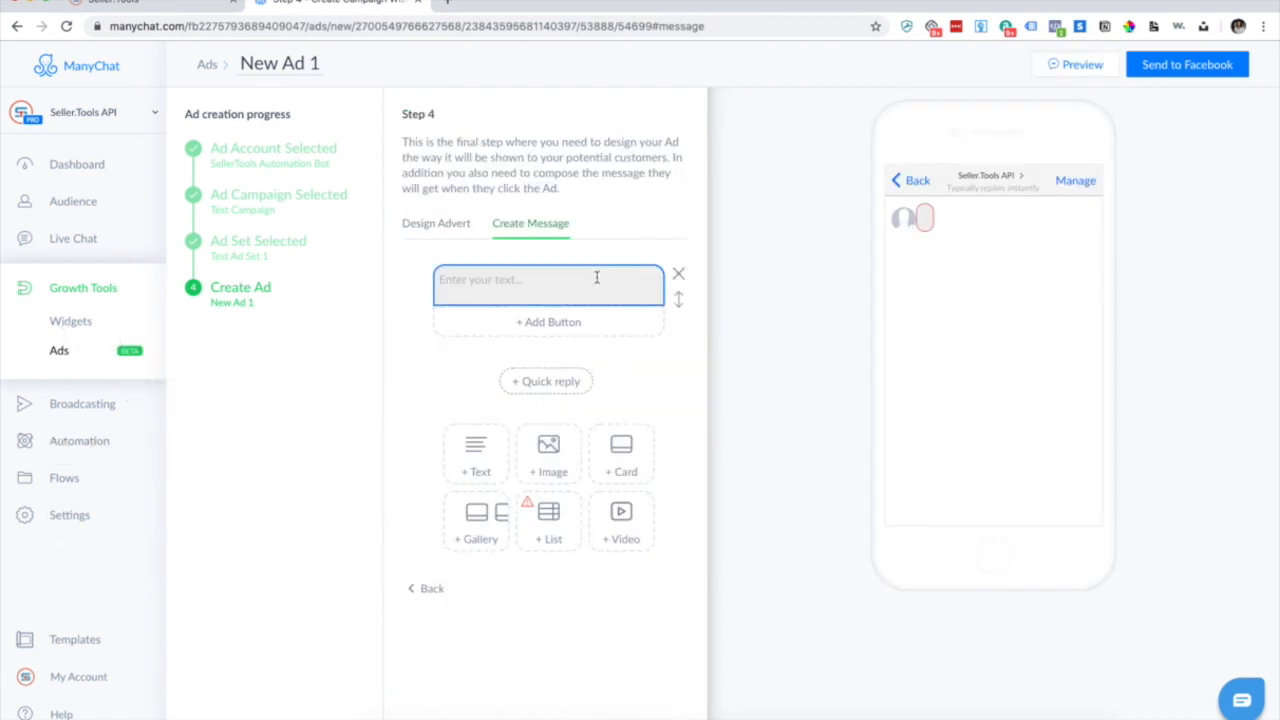
click(580, 285)
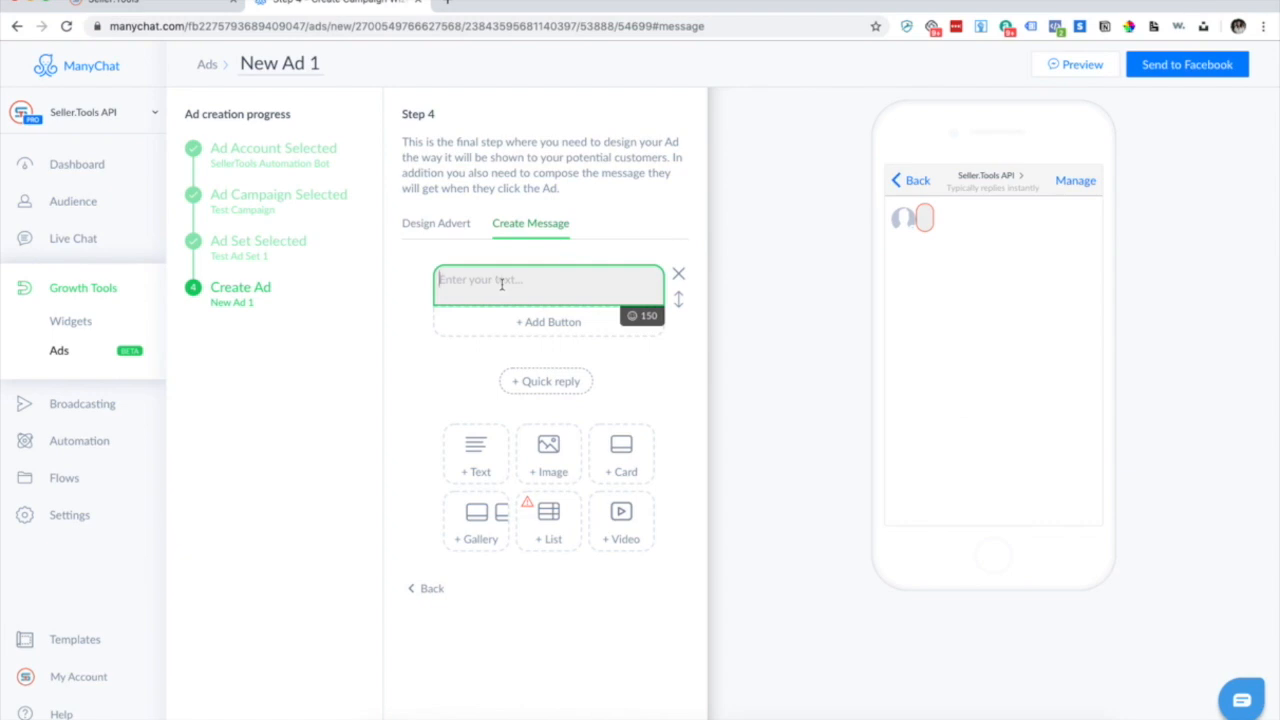
text(Do you want to get a 100% rebate for trying out our sleep mask?)
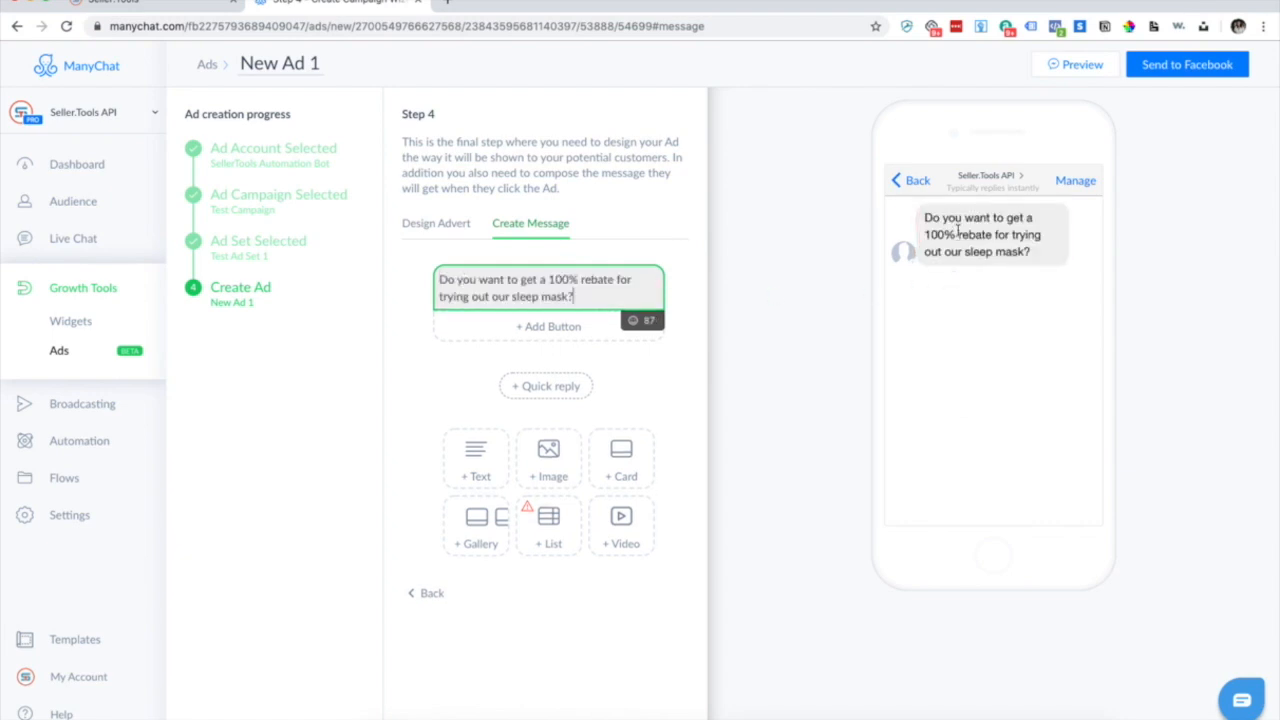
click(545, 458)
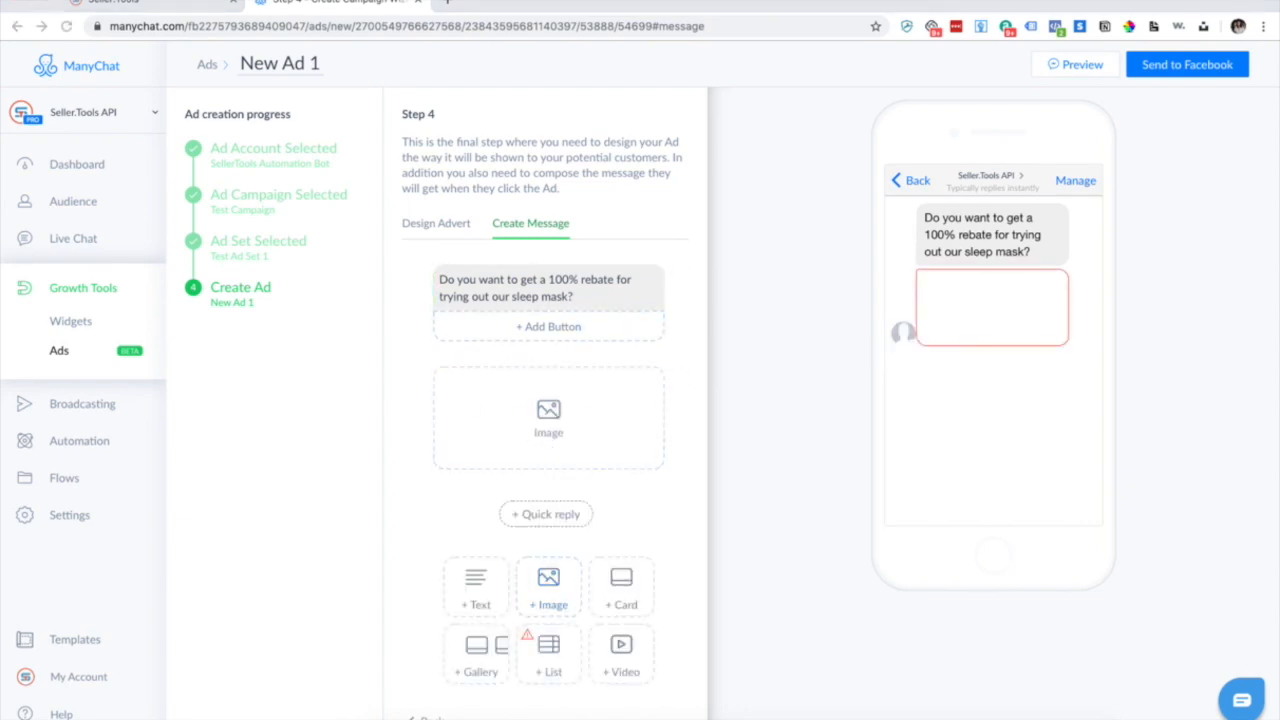
Drop the sleep mask photo into the image block and add a 'Yes!' button opening a flow.
drag(570, 340, 543, 430)
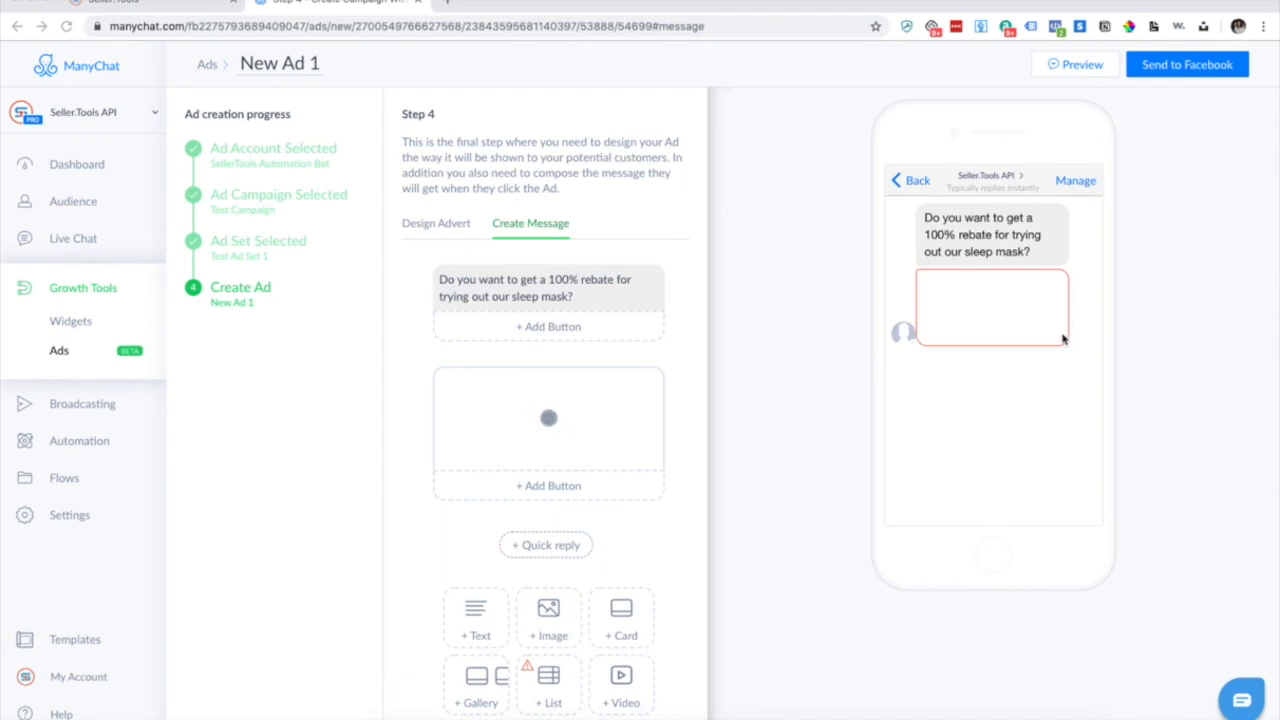
click(522, 439)
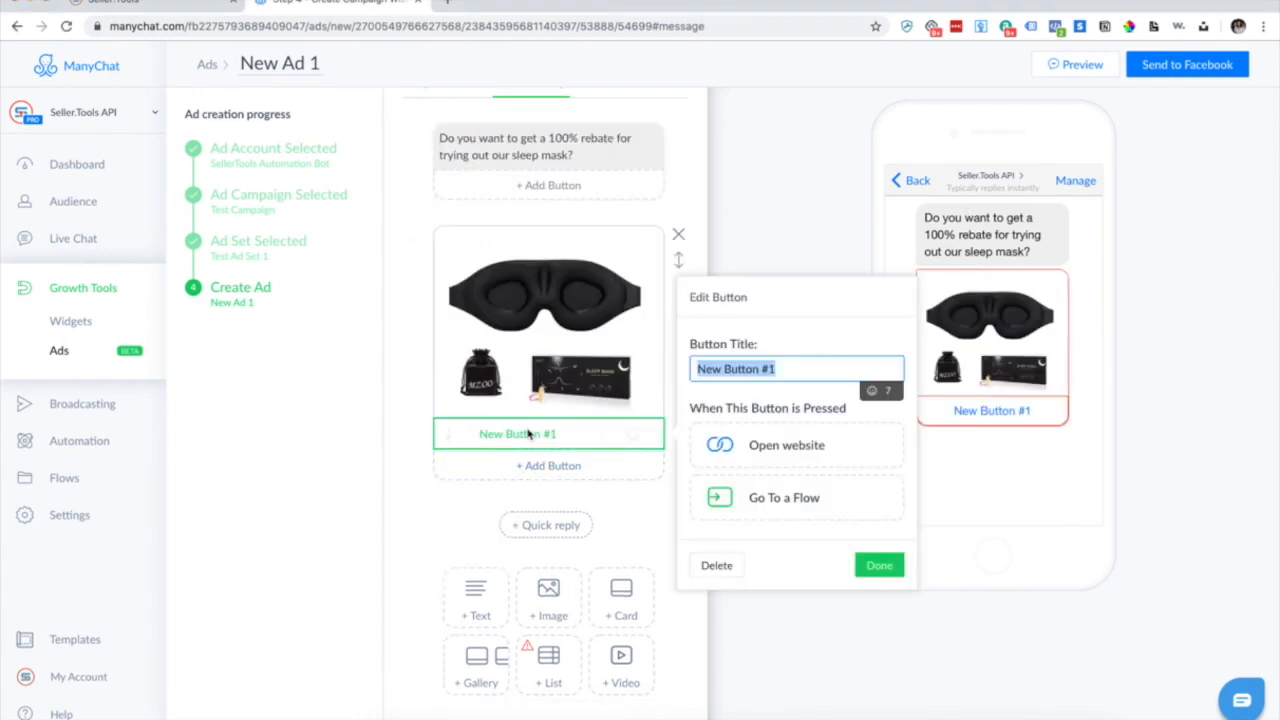
text(Y)
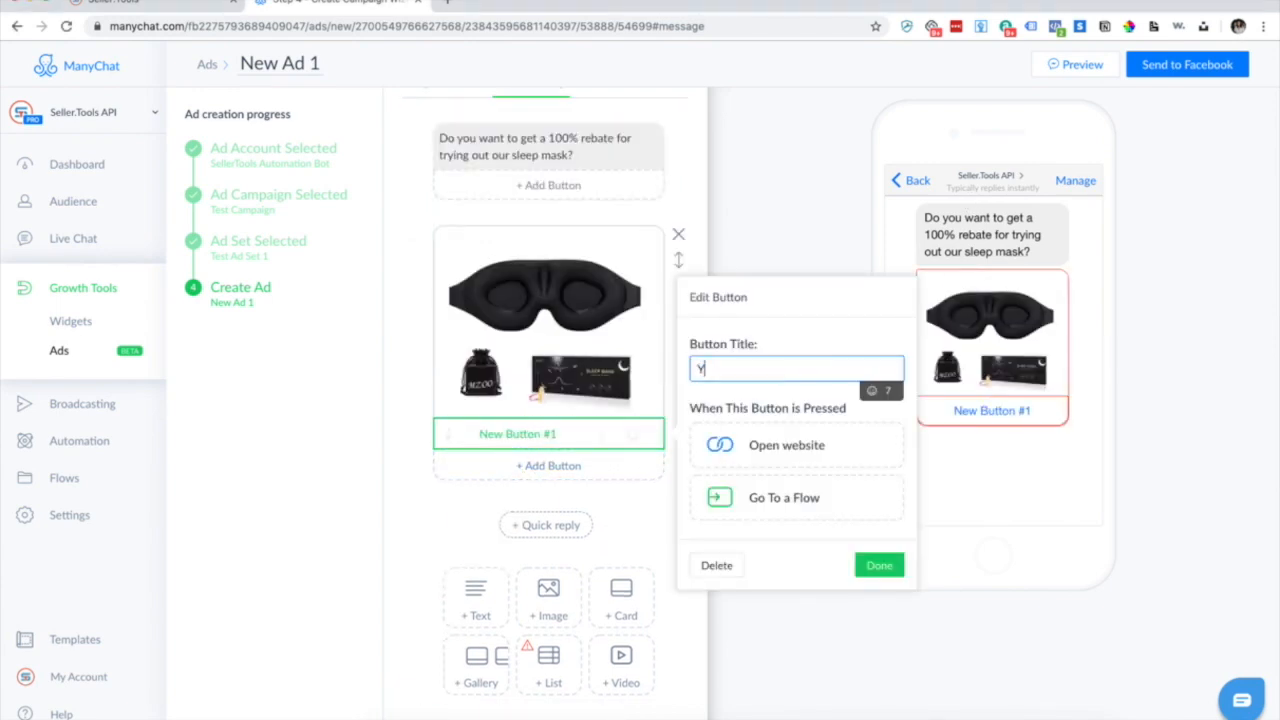
text(es!)
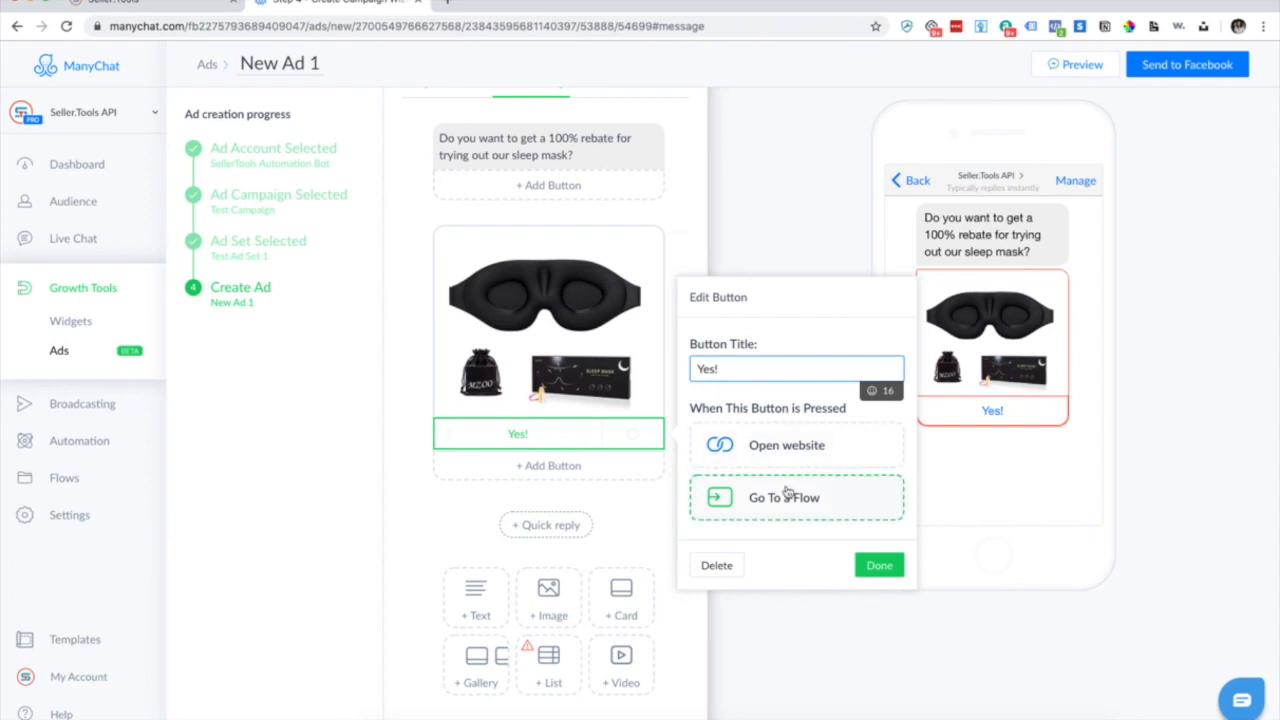
click(826, 503)
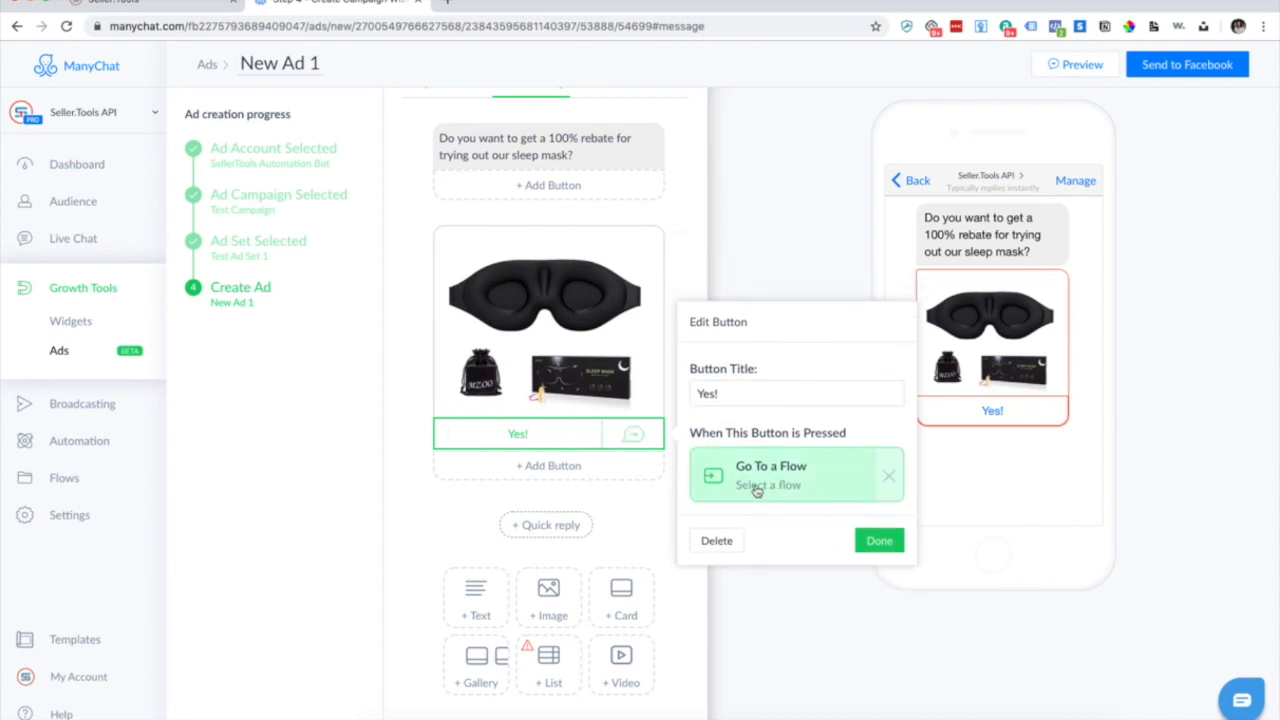
Search for 'auto' and connect the Yes! button to the Auto SFB flow, then close the button editor.
click(823, 491)
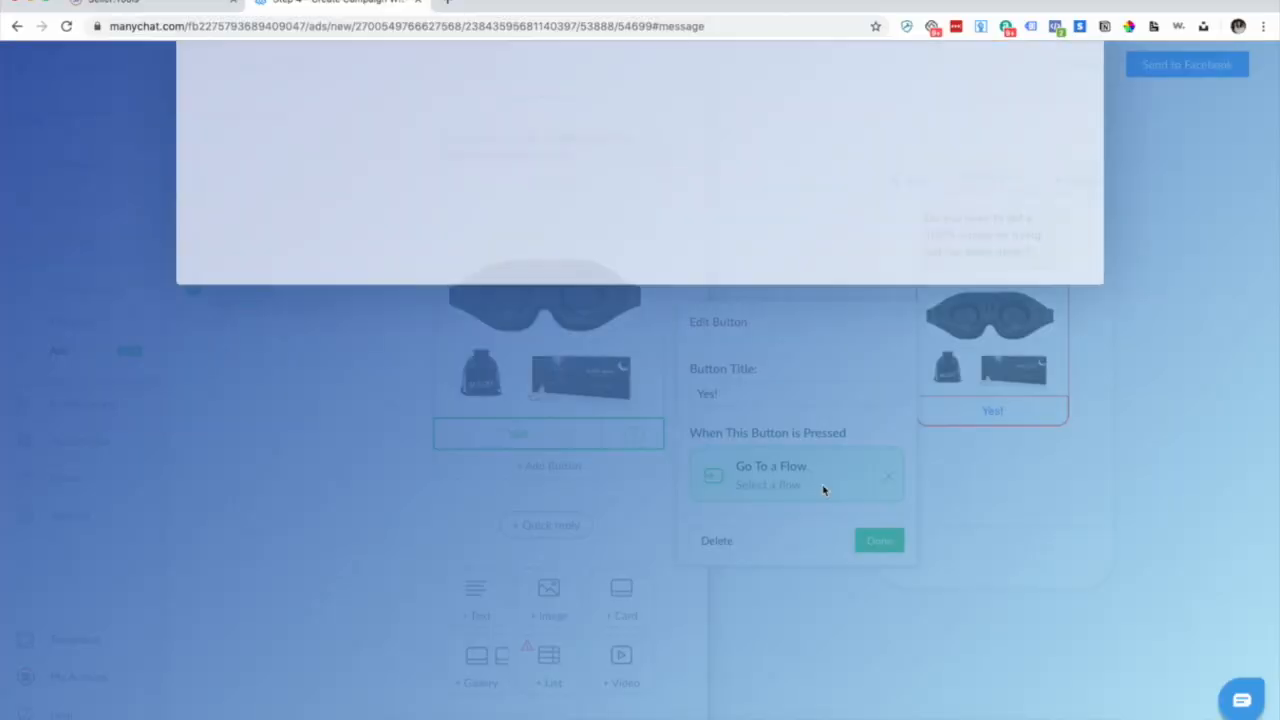
text(auto)
click(460, 303)
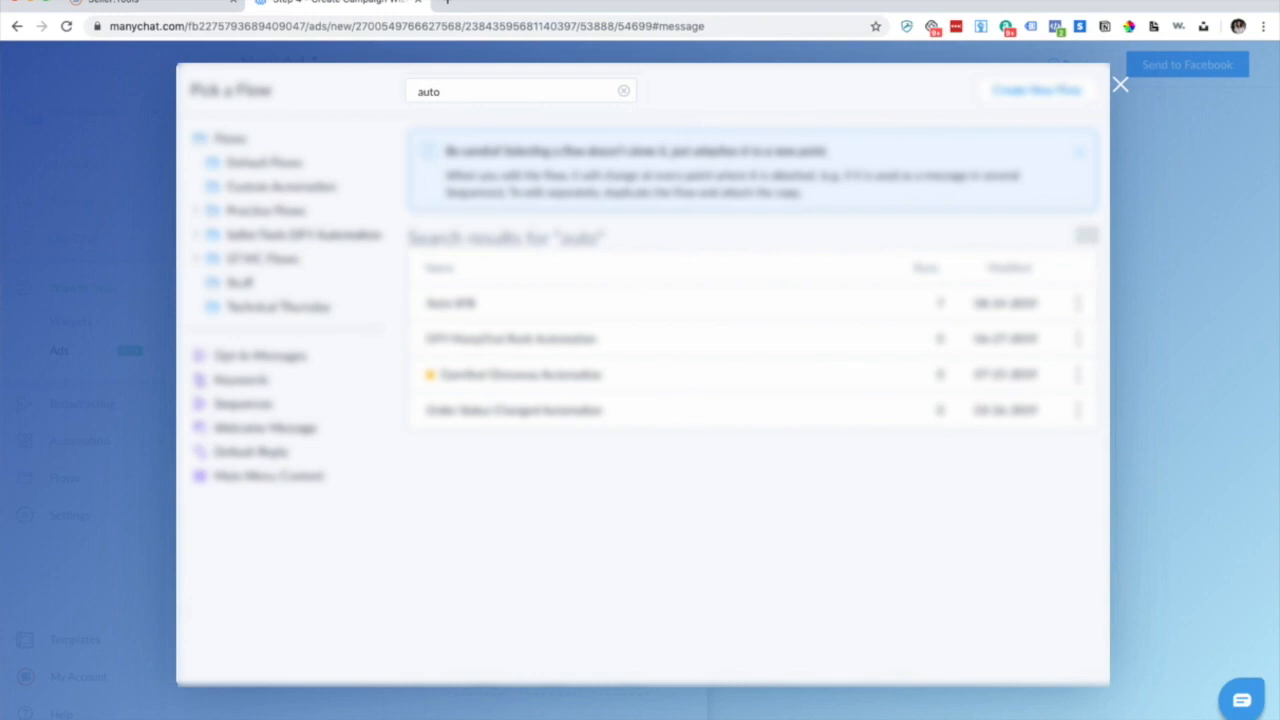
click(962, 660)
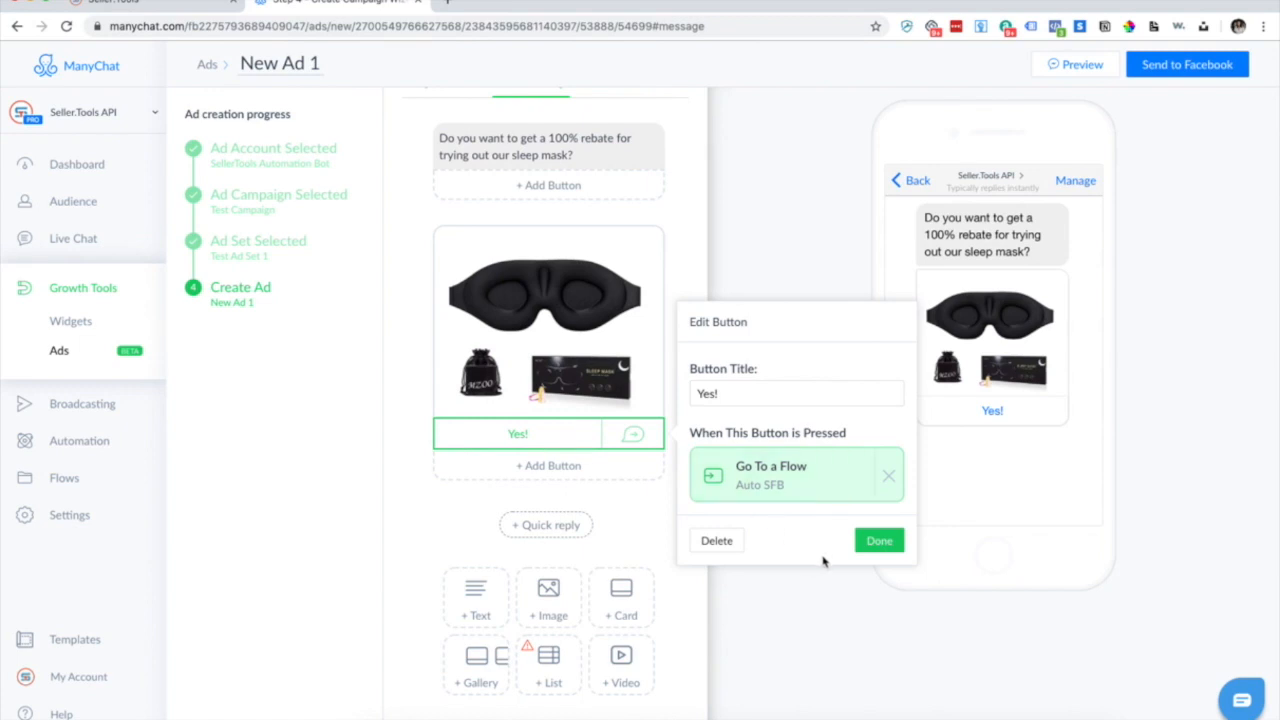
click(879, 541)
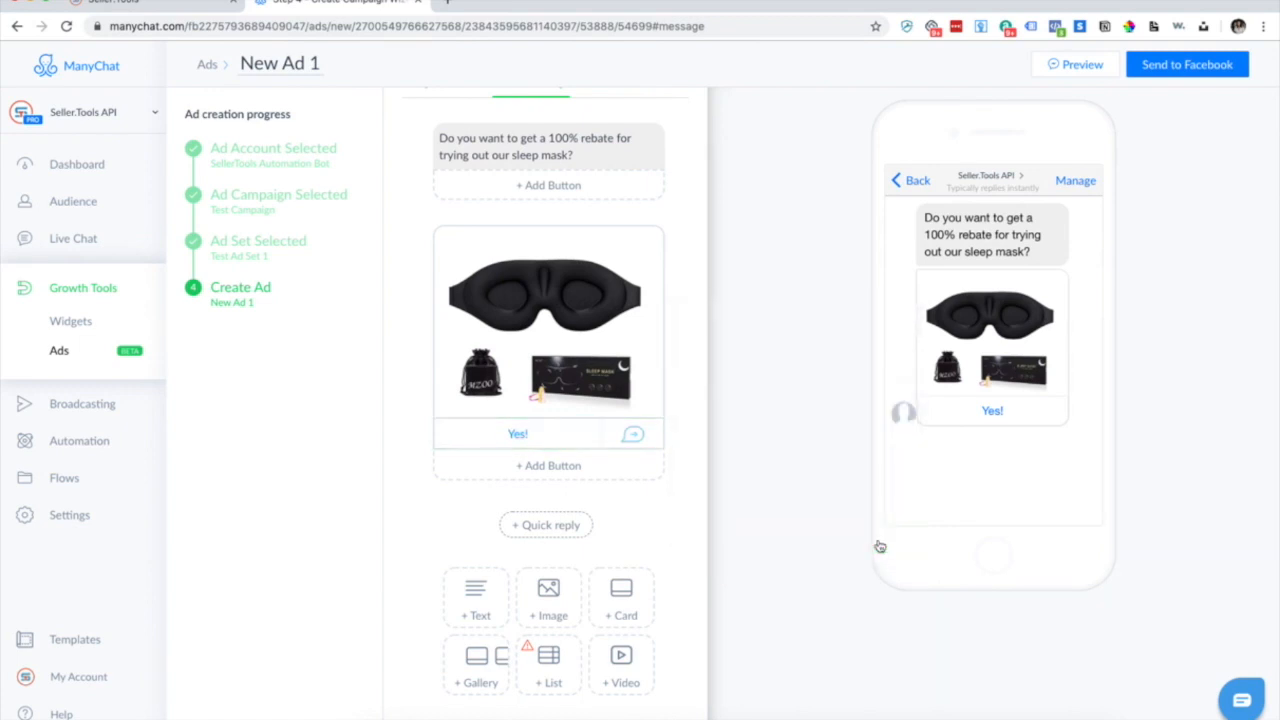
scroll(565, 553, down, 1)
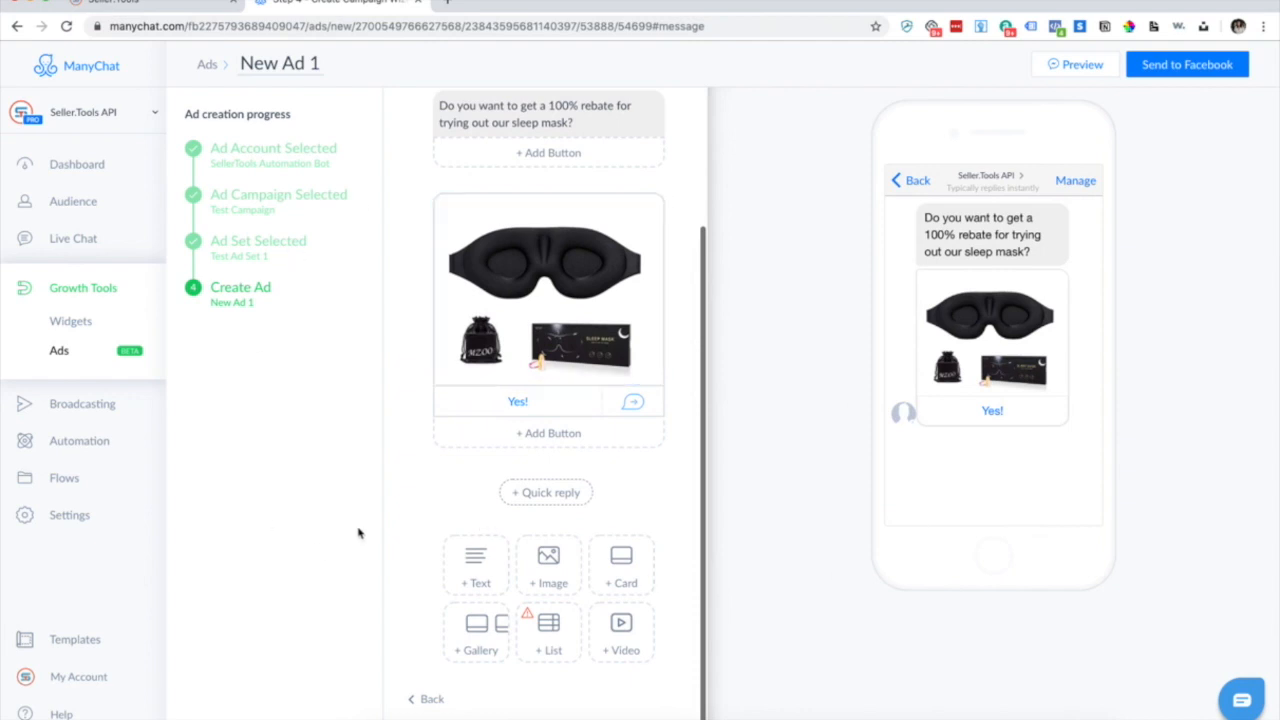